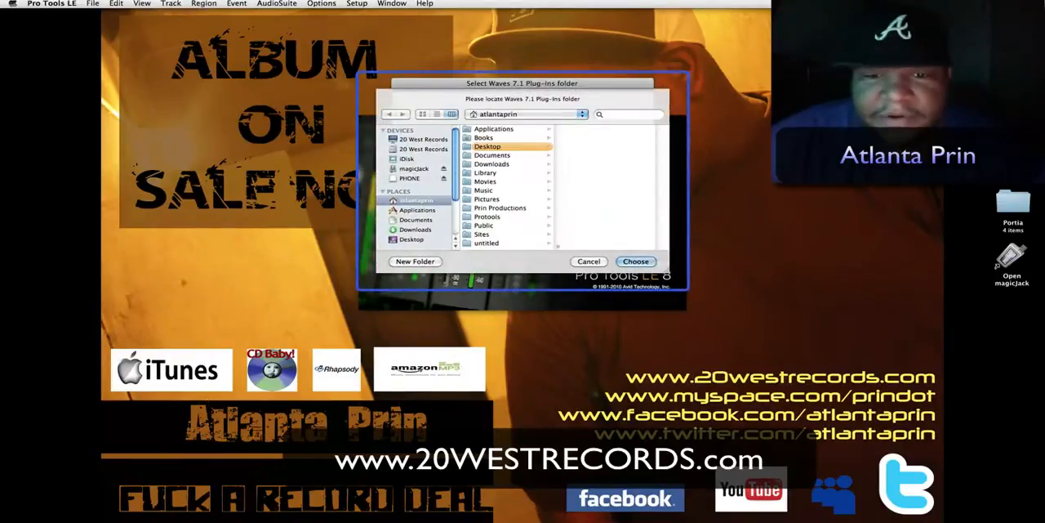
- Dismiss the Waves plug-ins folder request and start a blank 24-bit, 48 kHz BWF (.WAV) session with last-used I/O settings
{"action": "key", "text": "Escape"}
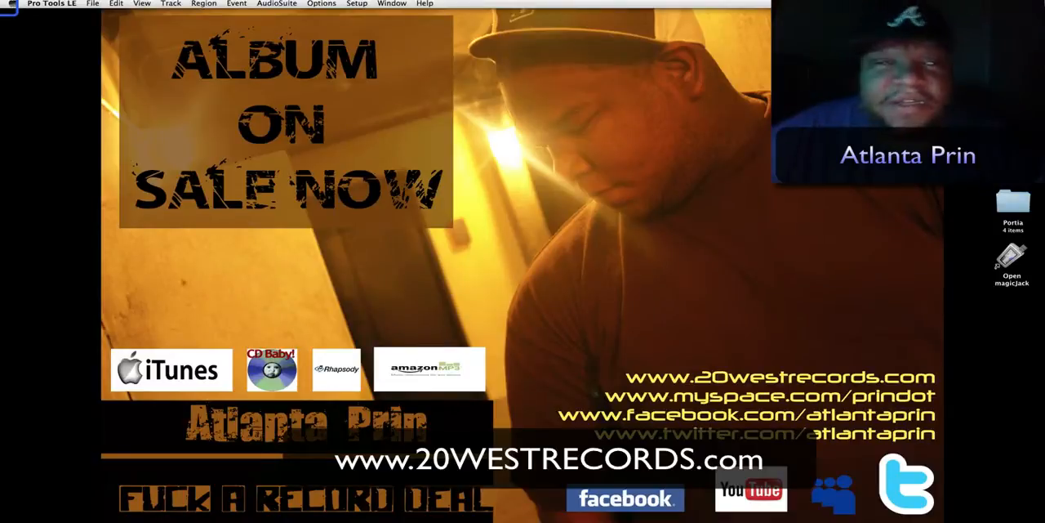
{"action": "left_click", "coordinate": [92, 3]}
{"action": "left_click", "coordinate": [123, 17]}
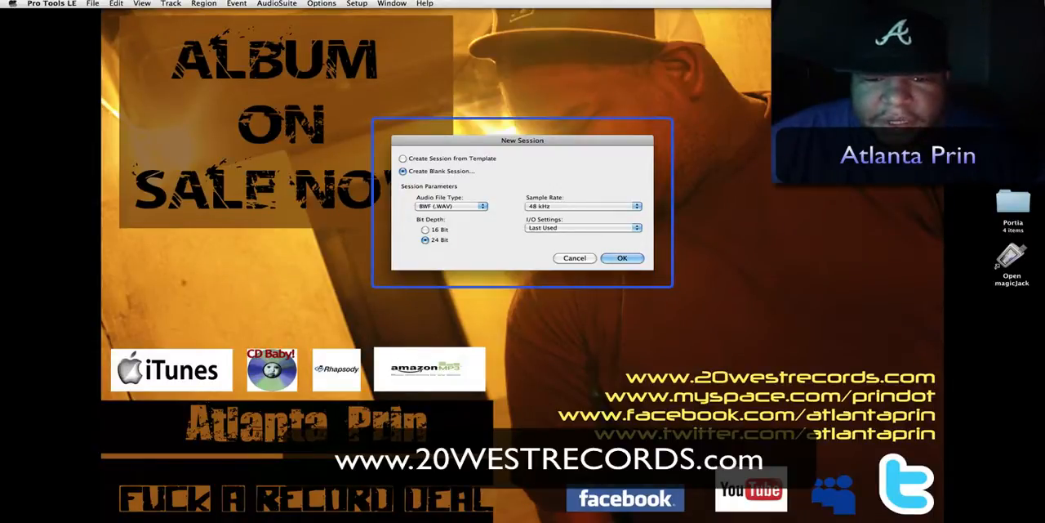
{"action": "key", "text": "Return"}
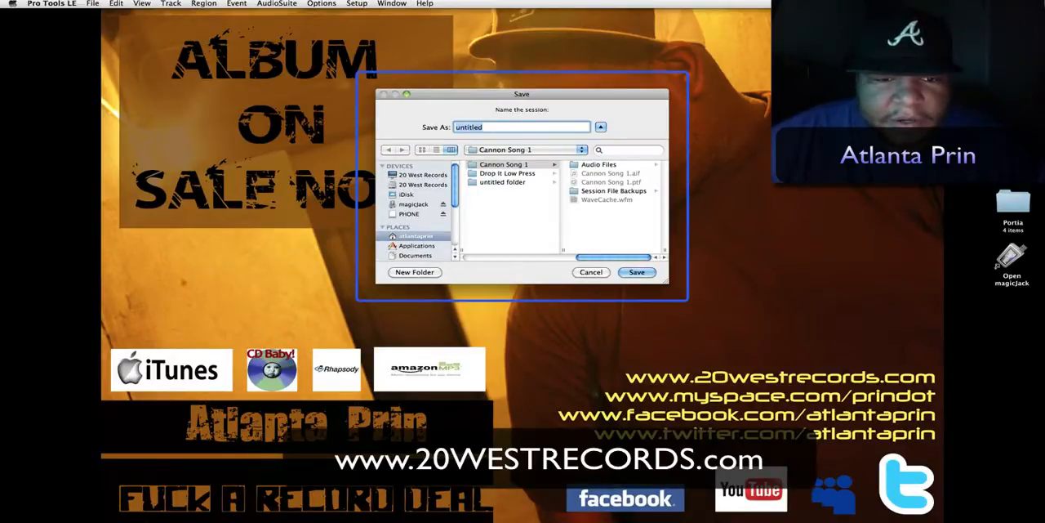
- Save the new session on the Desktop under the name Bus Demo
{"action": "scroll", "coordinate": [417, 210], "scroll_direction": "down", "scroll_amount": 3}
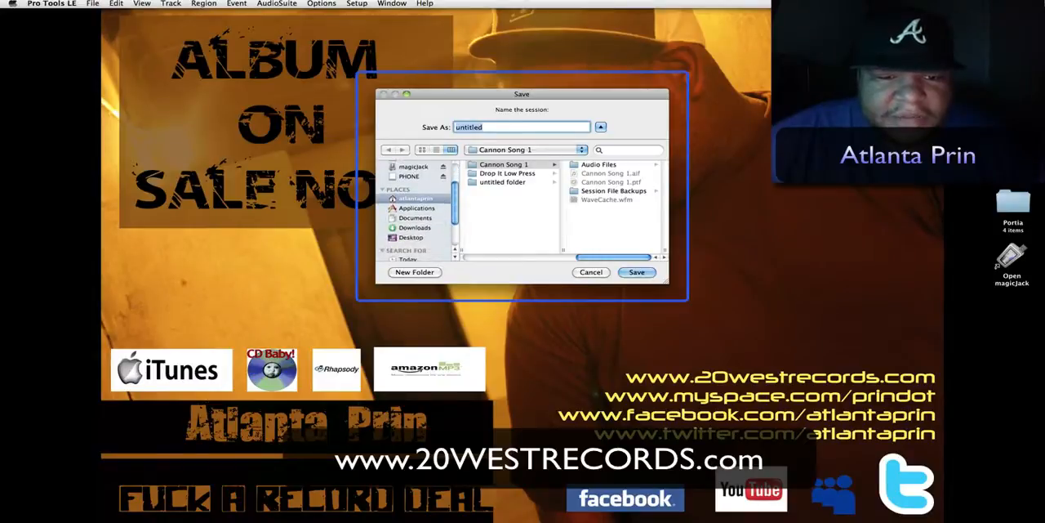
{"action": "left_click", "coordinate": [411, 237]}
{"action": "double_click", "coordinate": [482, 127]}
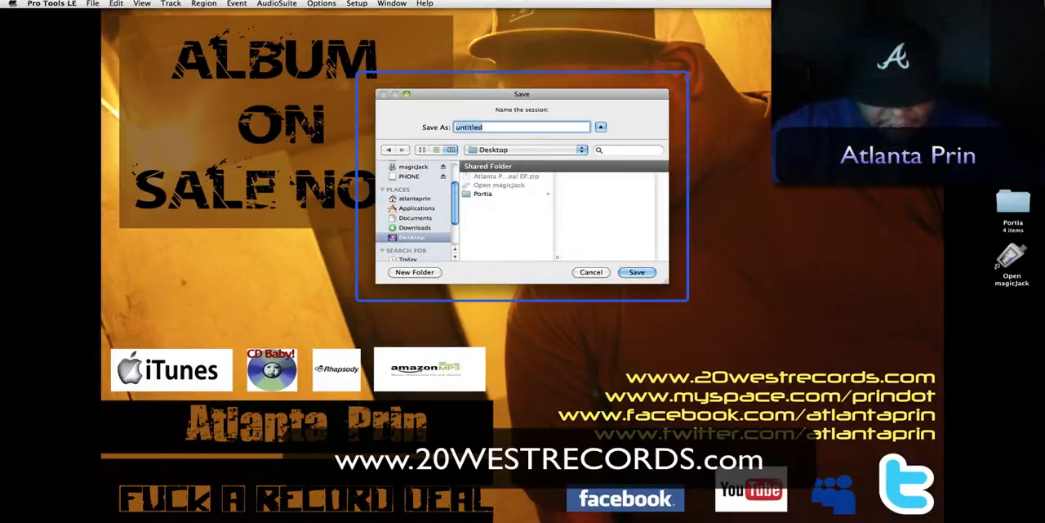
{"action": "type", "text": "Bus Demo"}
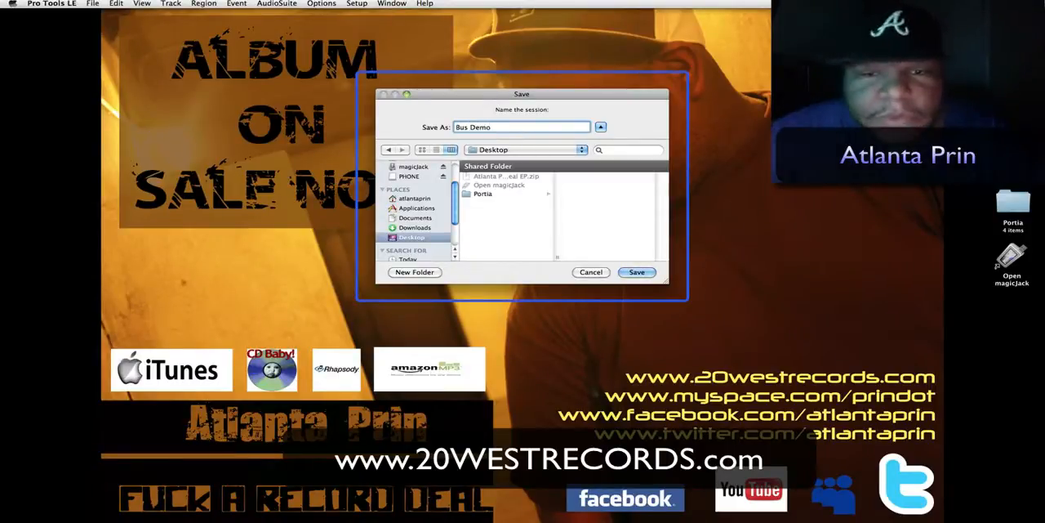
{"action": "key", "text": "Return"}
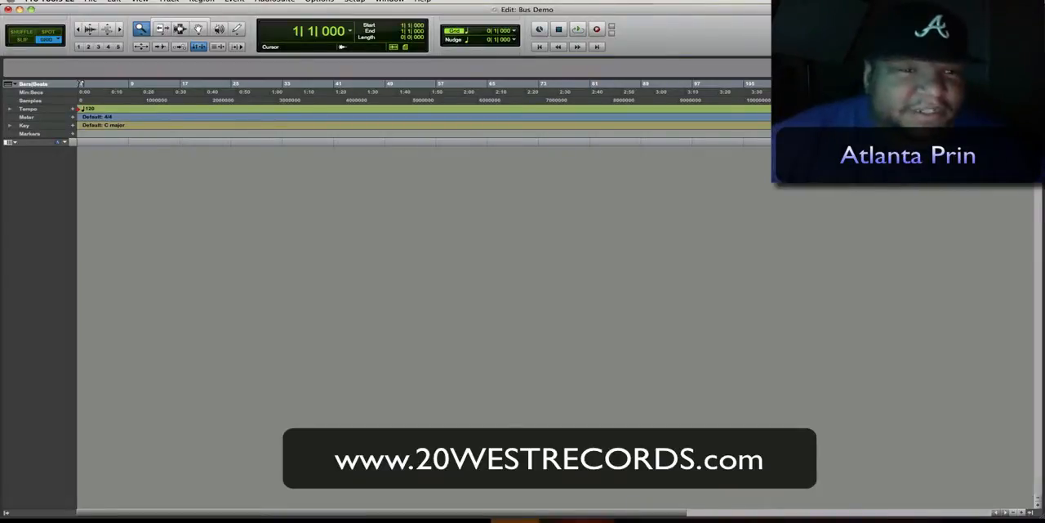
- Create six new mono audio tracks in the empty session
{"action": "left_click", "coordinate": [169, 2]}
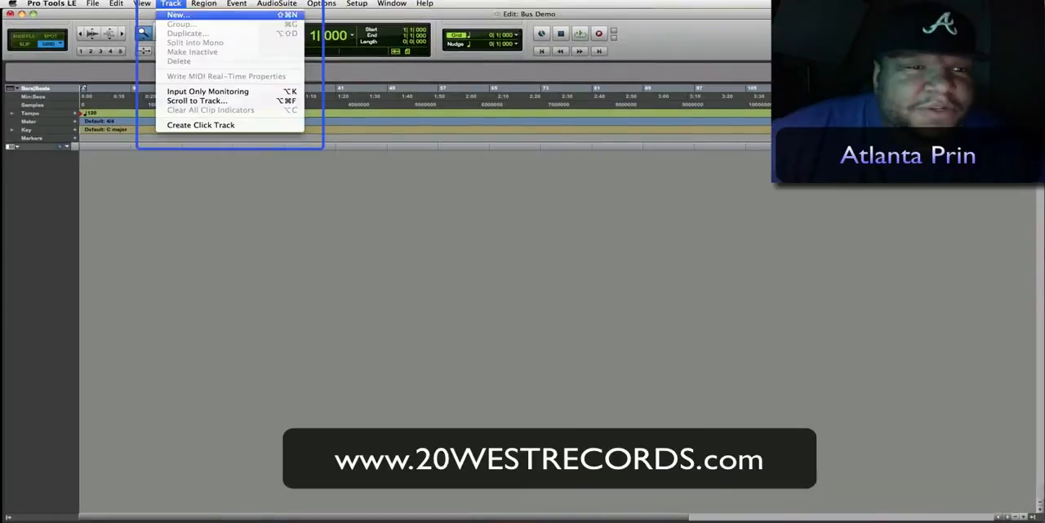
{"action": "left_click", "coordinate": [174, 15]}
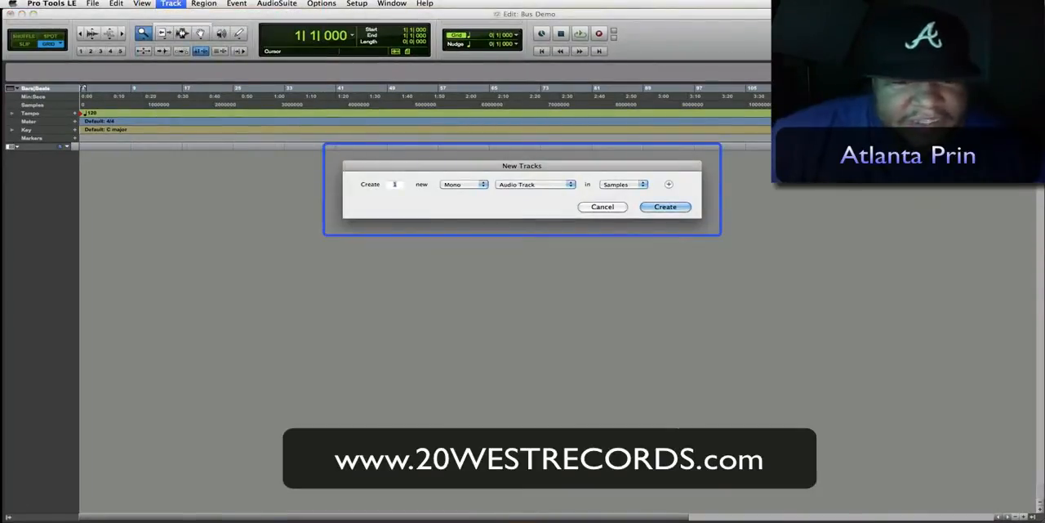
{"action": "type", "text": "6"}
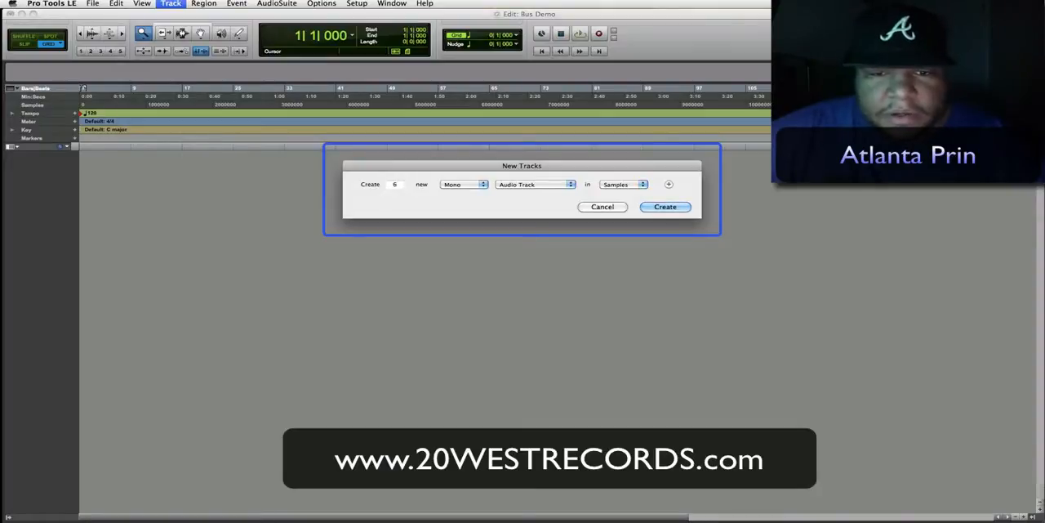
{"action": "key", "text": "Return"}
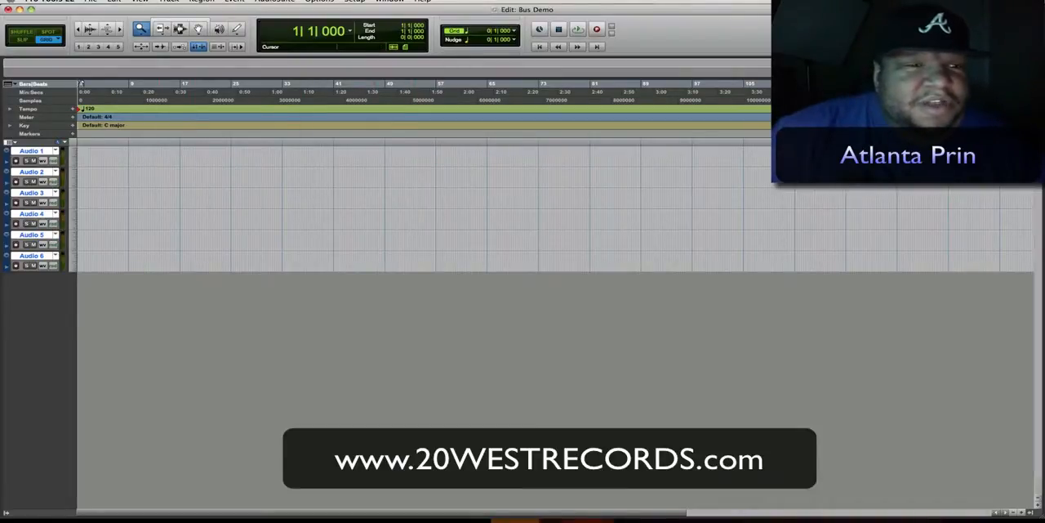
- Create one stereo Aux Input track and move it above the Audio 1 track
{"action": "left_click", "coordinate": [170, 3]}
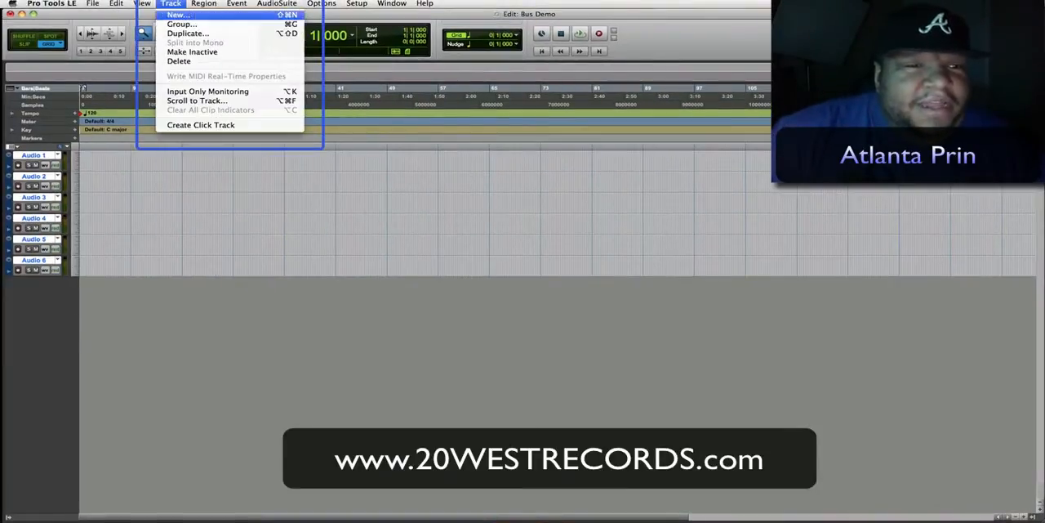
{"action": "left_click", "coordinate": [178, 15]}
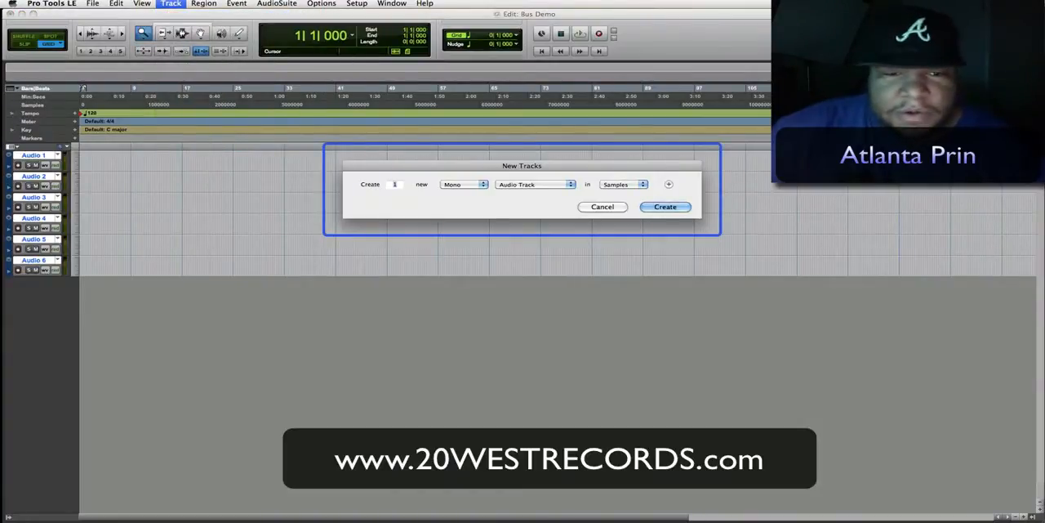
{"action": "left_click", "coordinate": [464, 185]}
{"action": "left_click", "coordinate": [460, 192]}
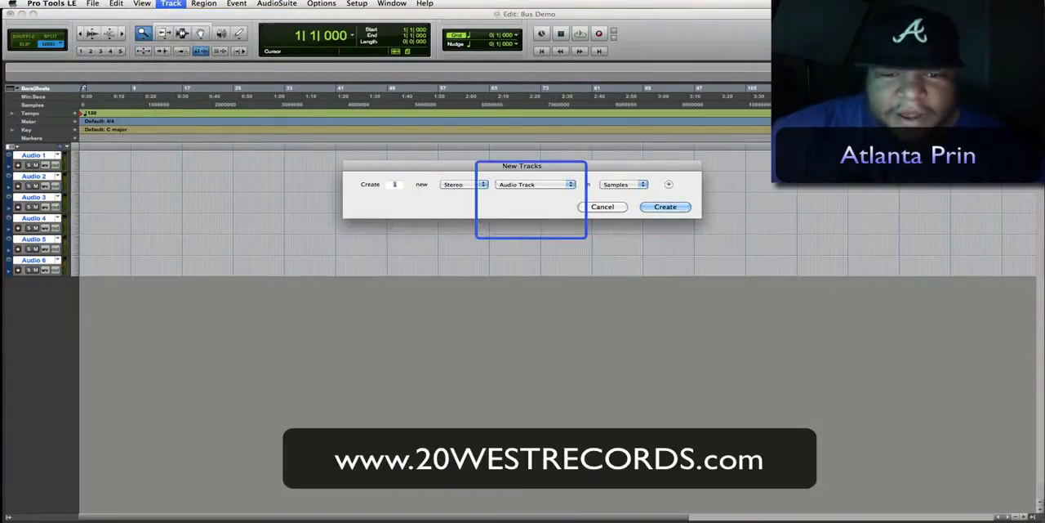
{"action": "left_click", "coordinate": [535, 184]}
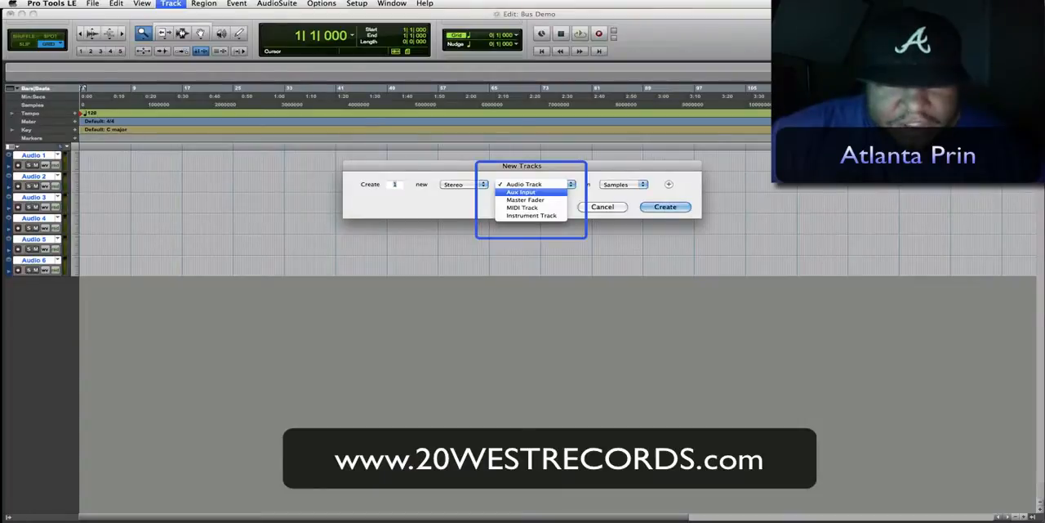
{"action": "left_click", "coordinate": [522, 191]}
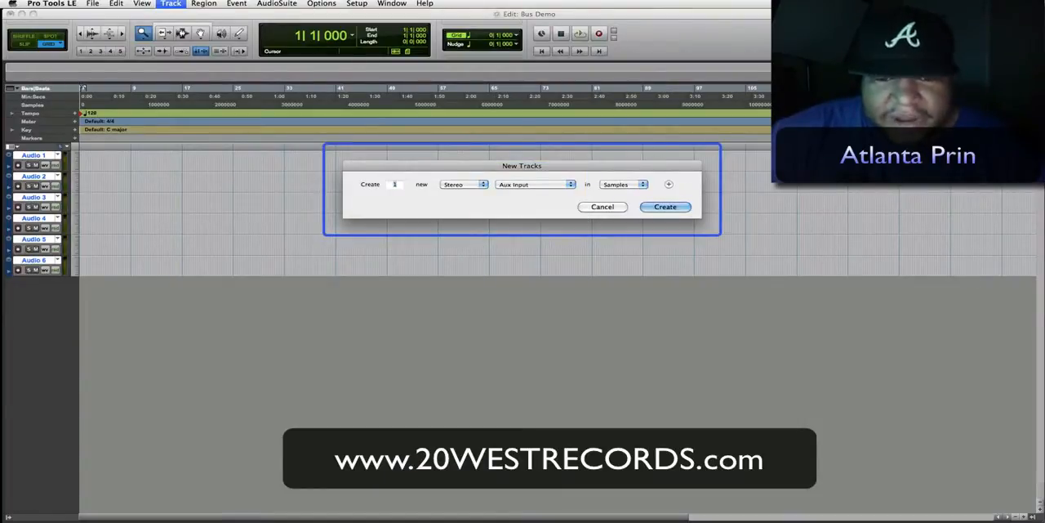
{"action": "key", "text": "Return"}
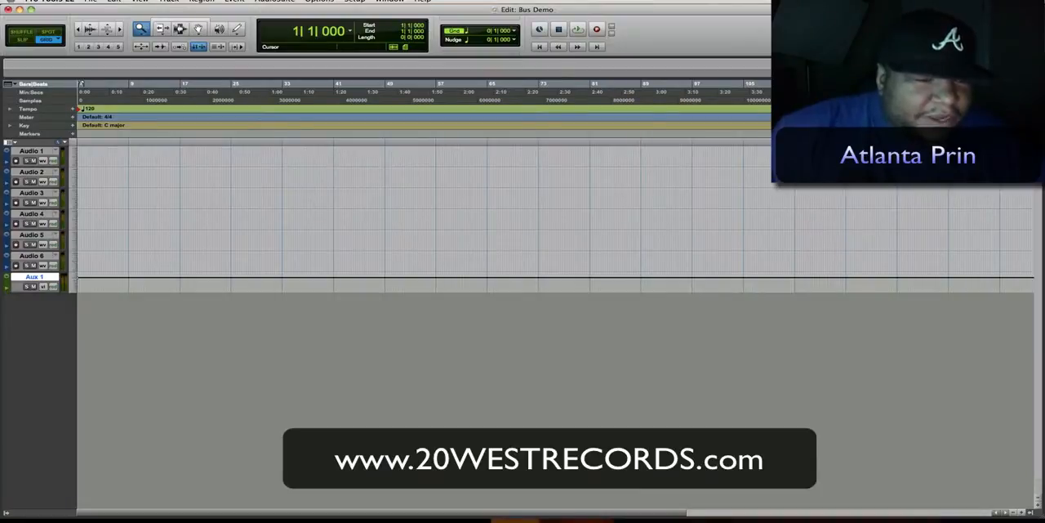
{"action": "left_click_drag", "start_coordinate": [34, 277], "coordinate": [32, 151]}
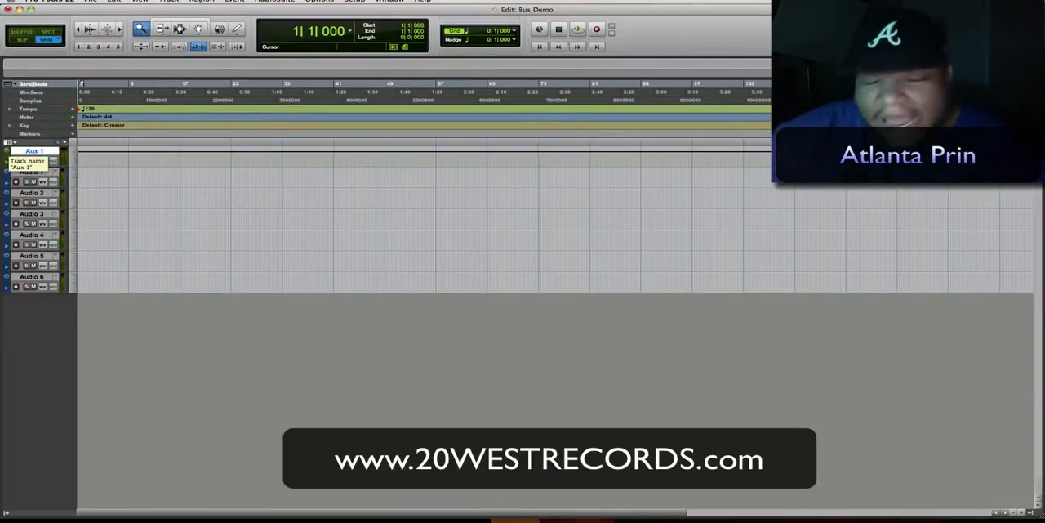
- Show the Mix window and set the inputs of Audio 2, Audio 3 and Audio 4 to In 1
{"action": "key", "text": "super+equal"}
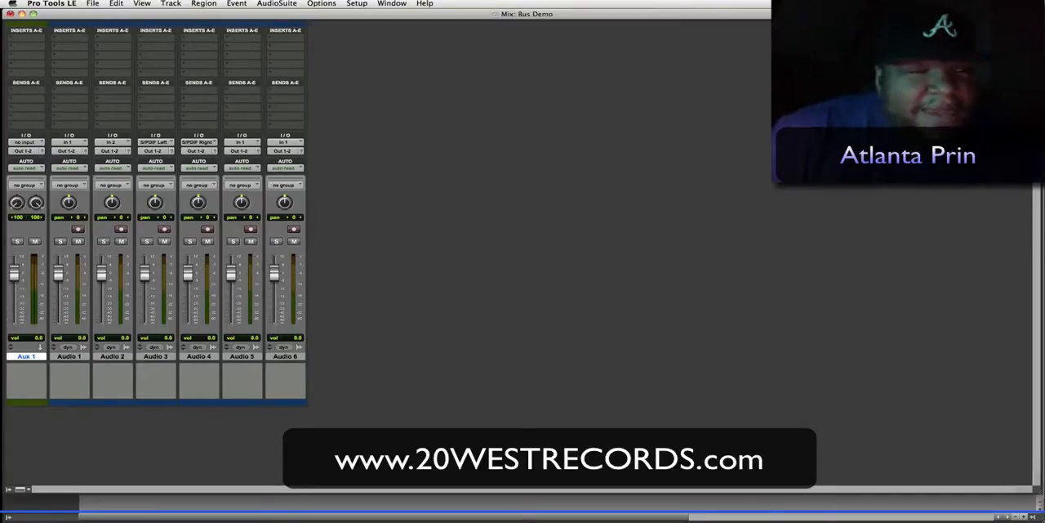
{"action": "left_click", "coordinate": [112, 142]}
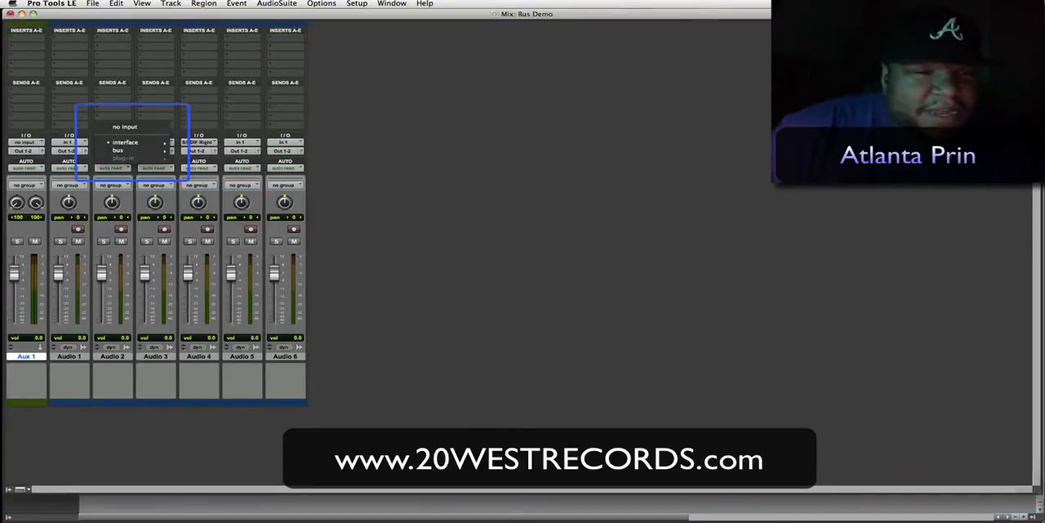
{"action": "key", "text": "Escape"}
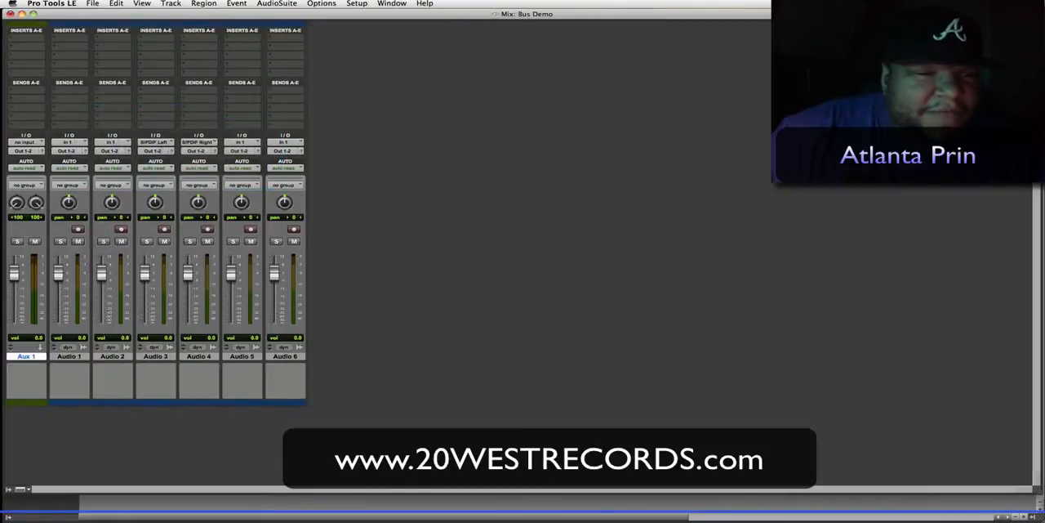
{"action": "left_click", "coordinate": [155, 142]}
{"action": "key", "text": "Escape"}
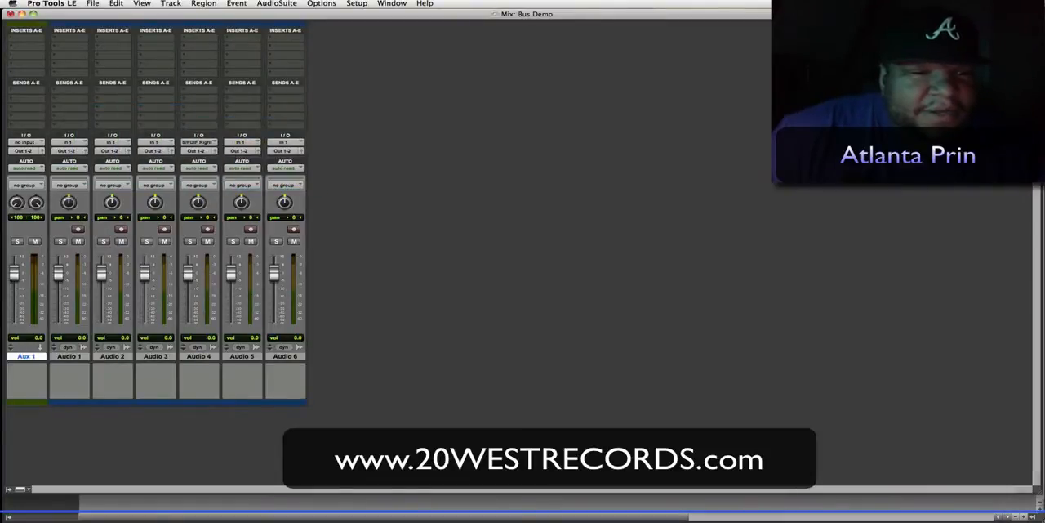
{"action": "left_click", "coordinate": [198, 142]}
{"action": "left_click", "coordinate": [293, 142]}
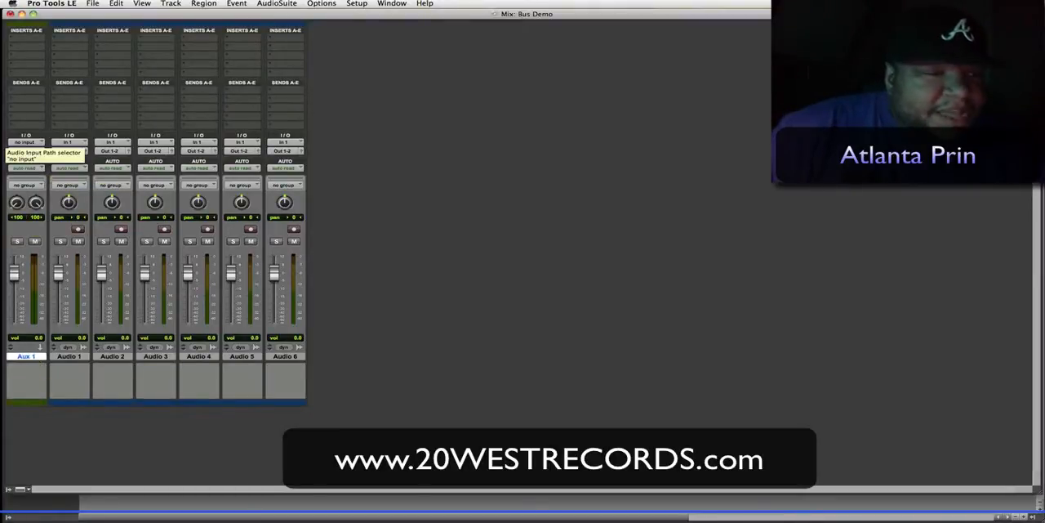
- Set the Aux 1 track's input to Bus 1-2 (Stereo) and its output to Out 1-2 (Stereo)
{"action": "left_click", "coordinate": [24, 142]}
{"action": "mouse_move", "coordinate": [36, 166]}
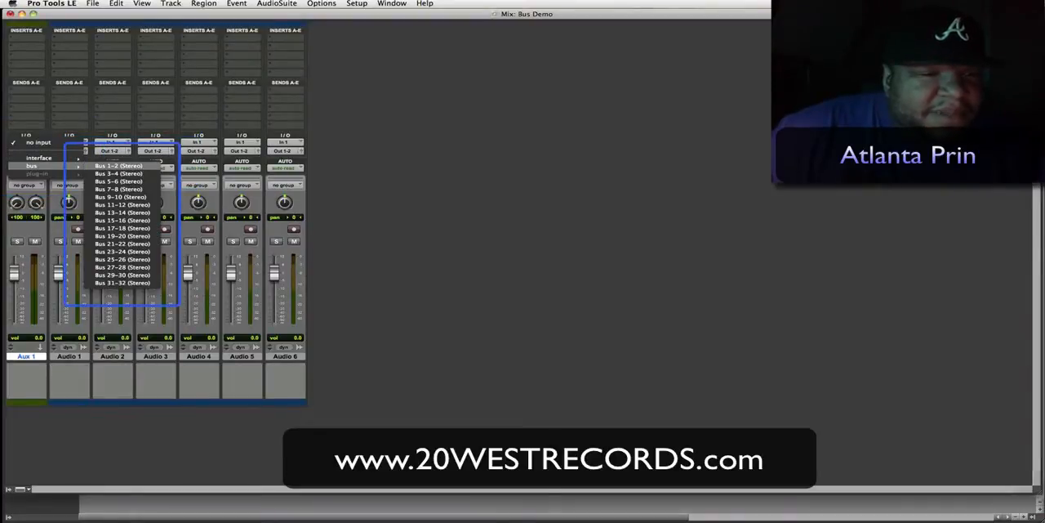
{"action": "left_click", "coordinate": [118, 165]}
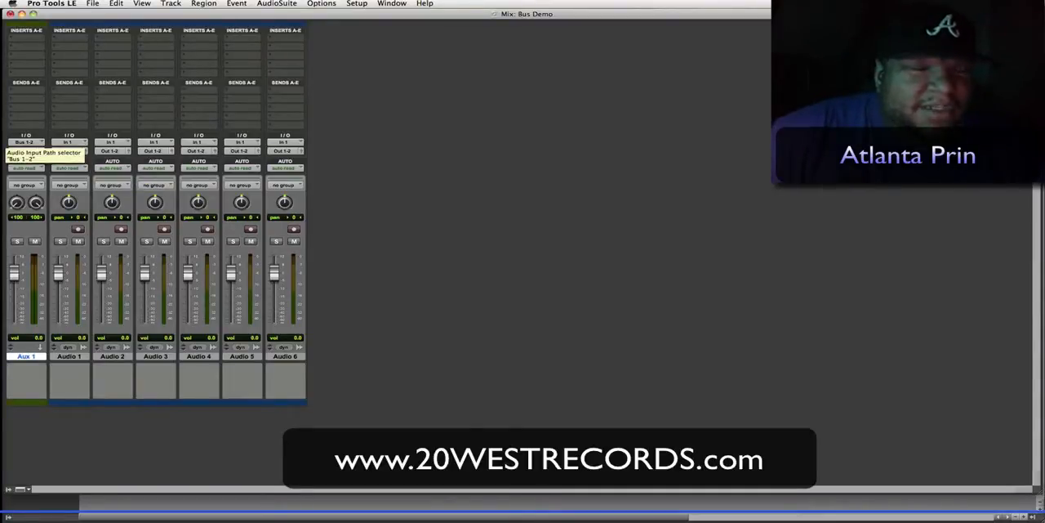
{"action": "left_click", "coordinate": [24, 151]}
{"action": "mouse_move", "coordinate": [82, 151]}
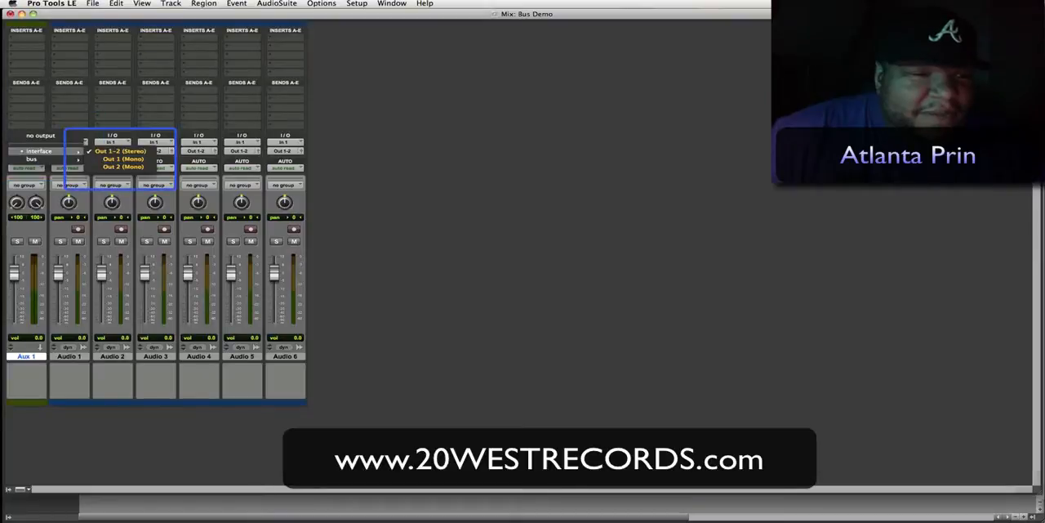
{"action": "left_click", "coordinate": [120, 151]}
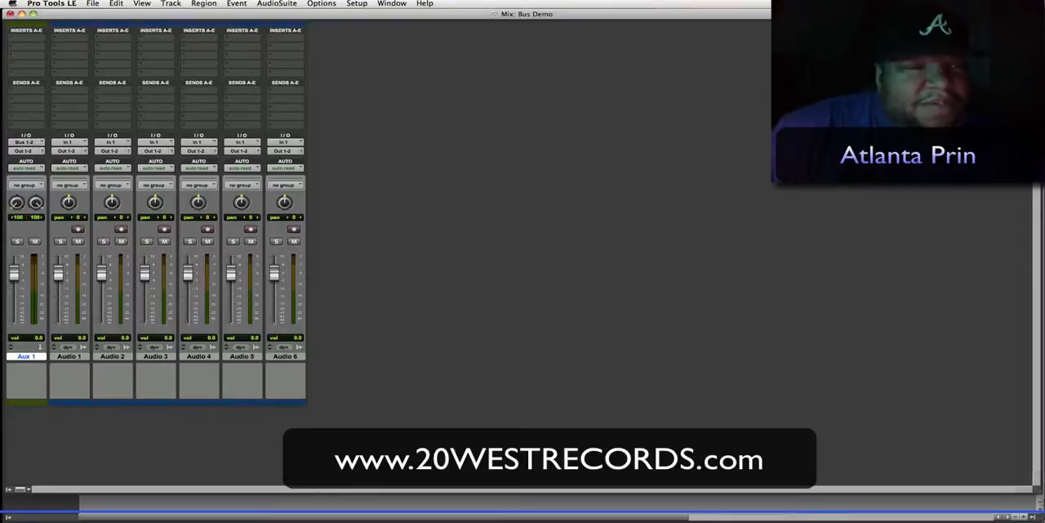
{"action": "left_click", "coordinate": [26, 37]}
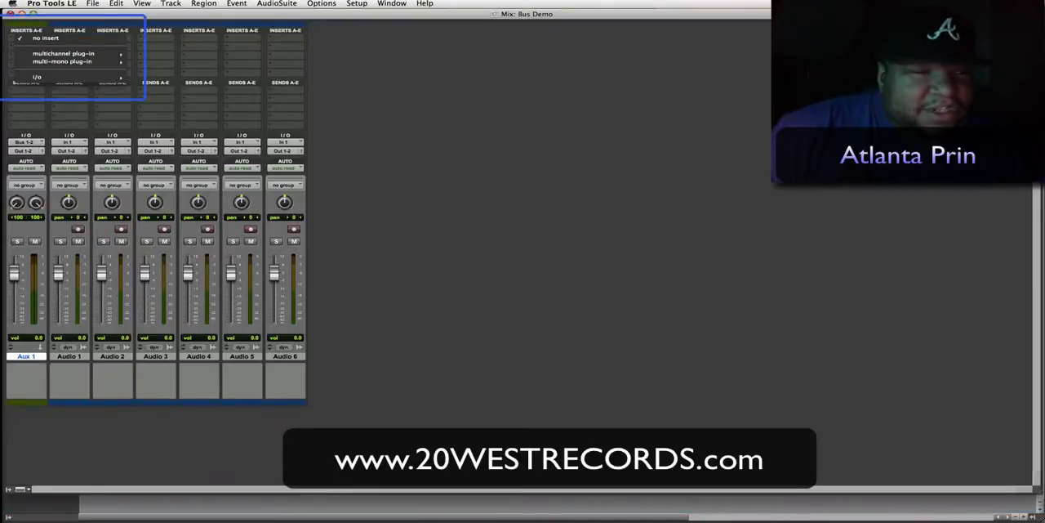
{"action": "key", "text": "Escape"}
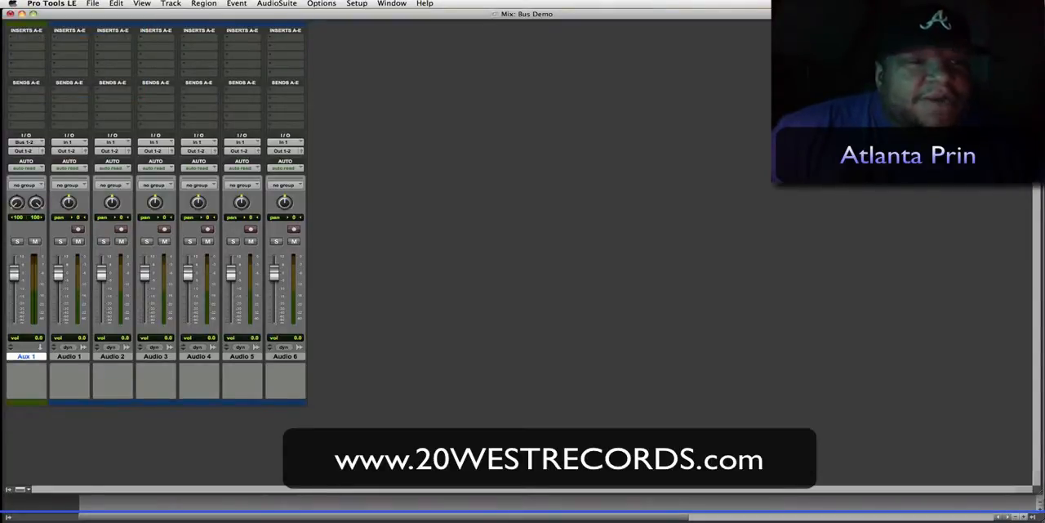
- Route the outputs of Audio 1, Audio 2 and Audio 3 to Bus 1-2 (Stereo)
{"action": "left_click", "coordinate": [68, 151]}
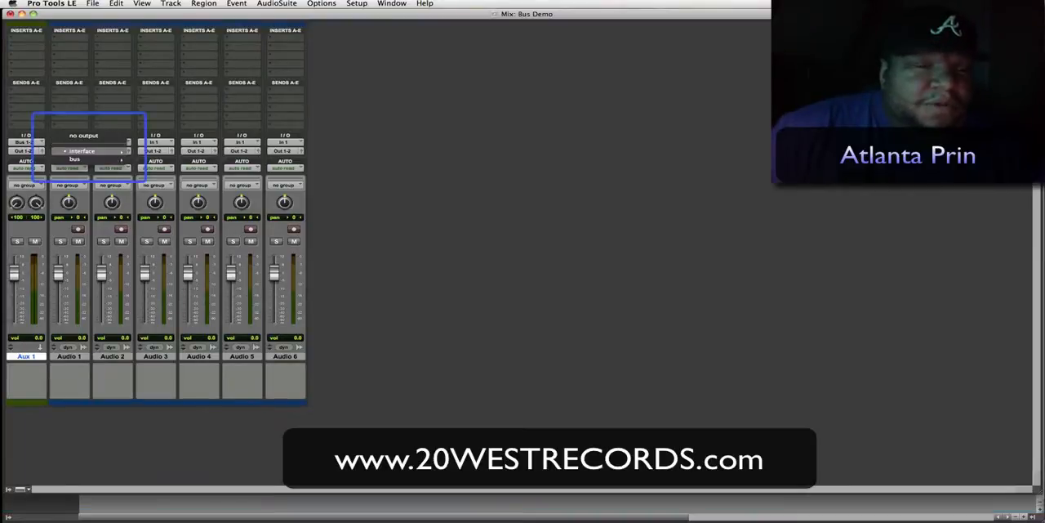
{"action": "mouse_move", "coordinate": [76, 159]}
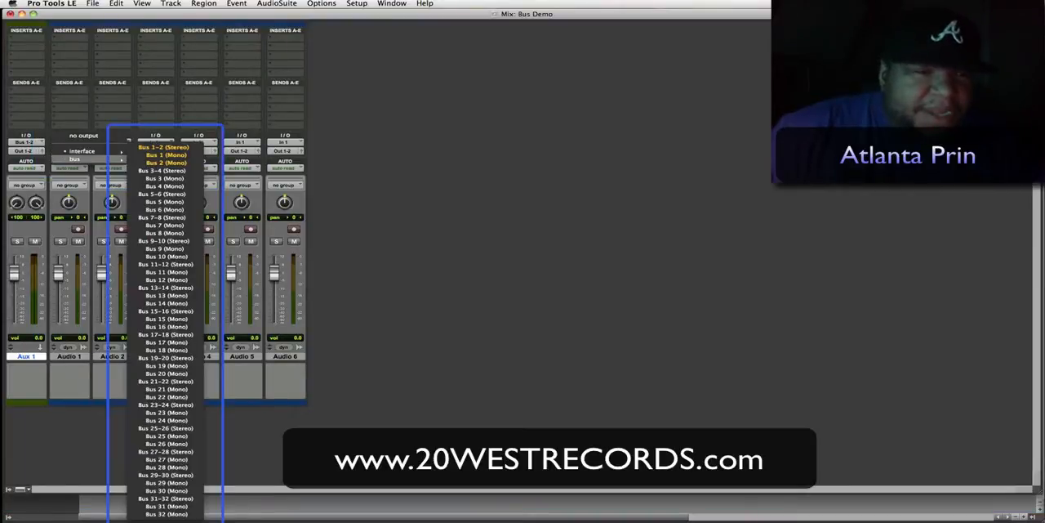
{"action": "left_click", "coordinate": [163, 147]}
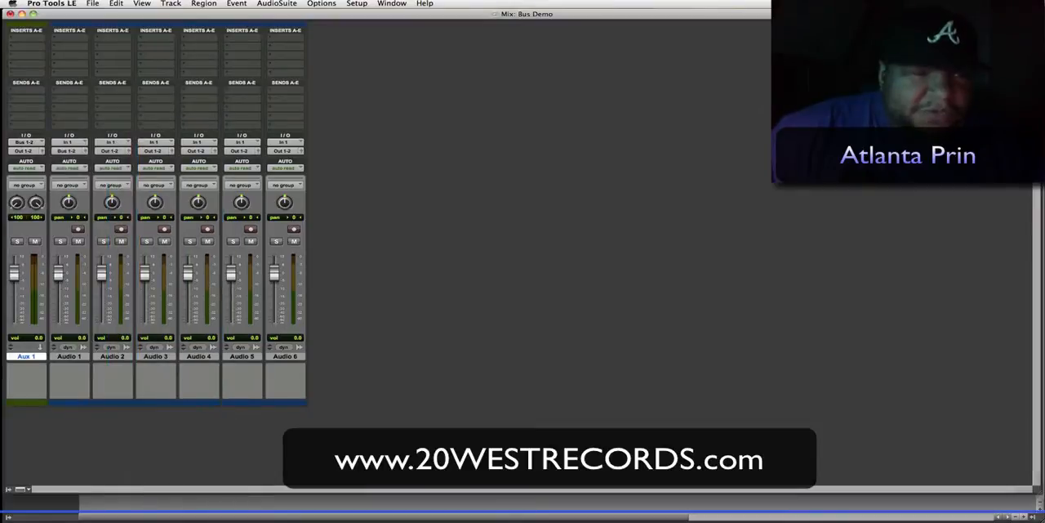
{"action": "left_click", "coordinate": [111, 151]}
{"action": "mouse_move", "coordinate": [122, 159]}
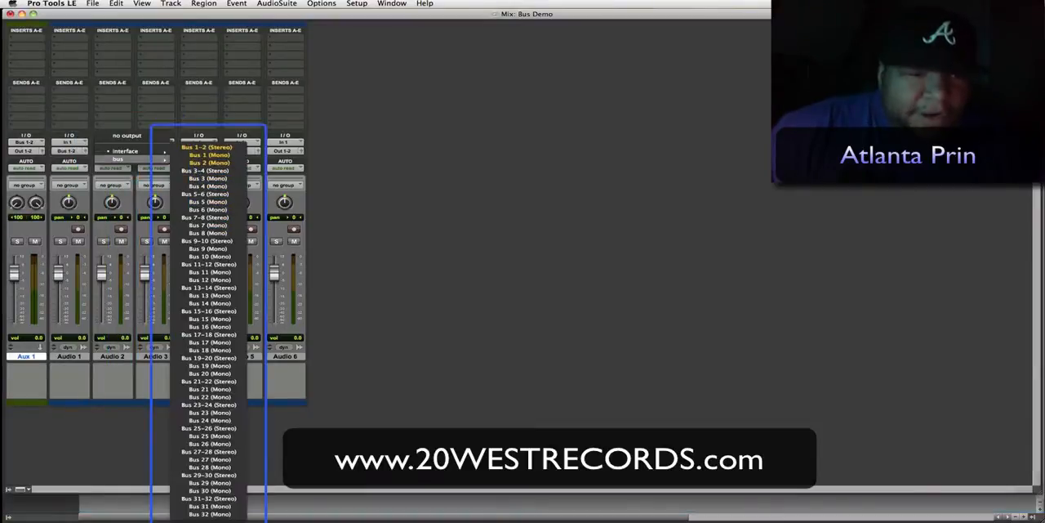
{"action": "left_click", "coordinate": [206, 147]}
{"action": "left_click", "coordinate": [155, 151]}
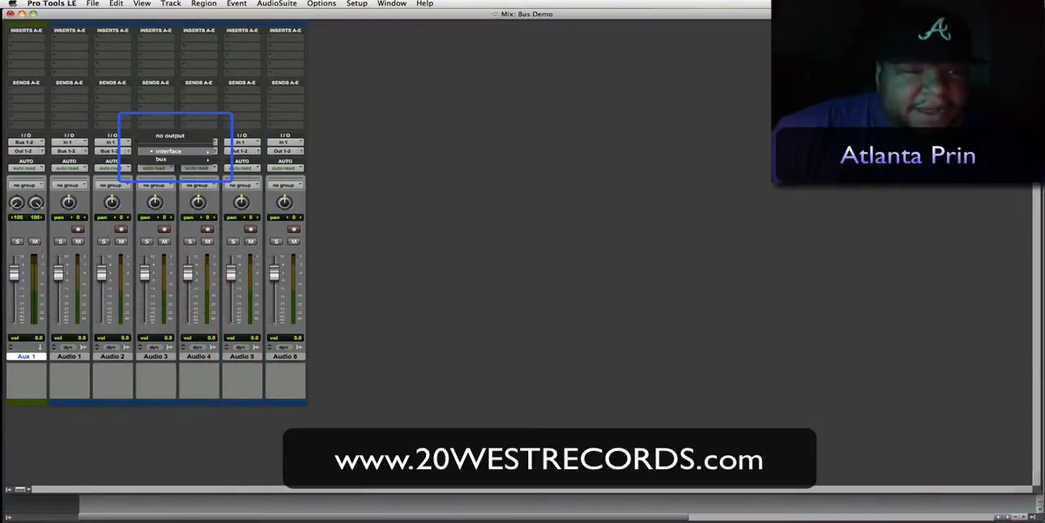
{"action": "mouse_move", "coordinate": [166, 159]}
{"action": "left_click", "coordinate": [249, 147]}
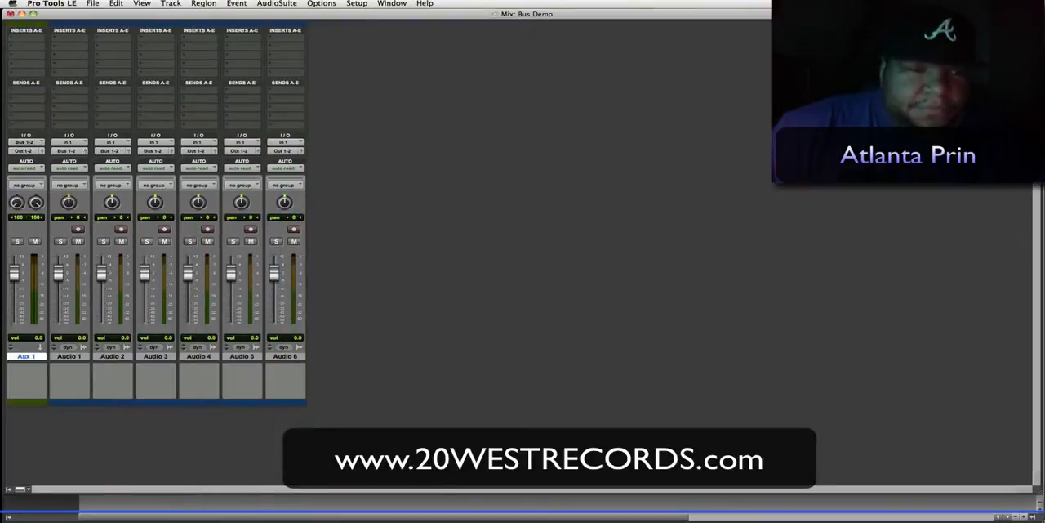
- Route the outputs of Audio 4, Audio 5 and Audio 6 to Bus 1-2 (Stereo)
{"action": "left_click", "coordinate": [198, 151]}
{"action": "mouse_move", "coordinate": [209, 160]}
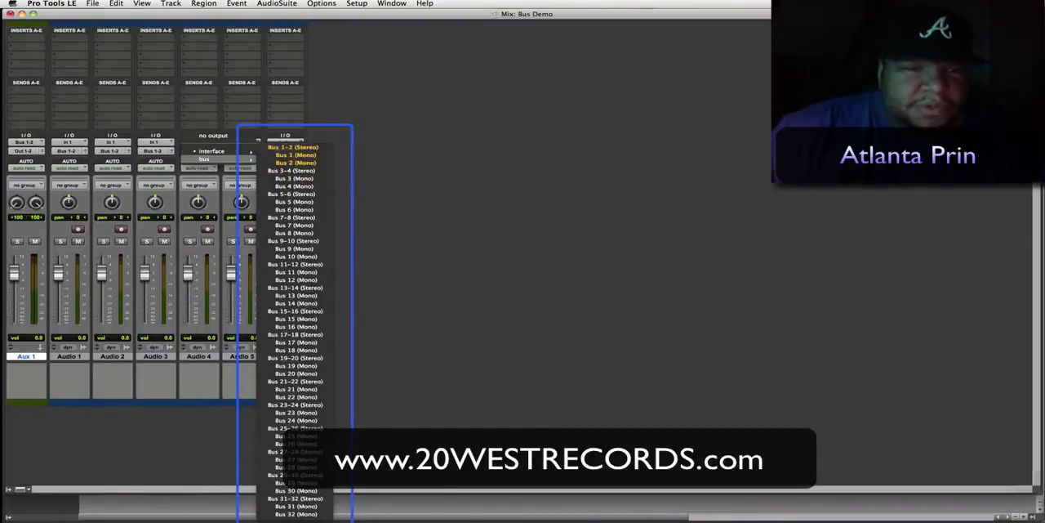
{"action": "left_click", "coordinate": [292, 147]}
{"action": "left_click", "coordinate": [241, 151]}
{"action": "mouse_move", "coordinate": [252, 159]}
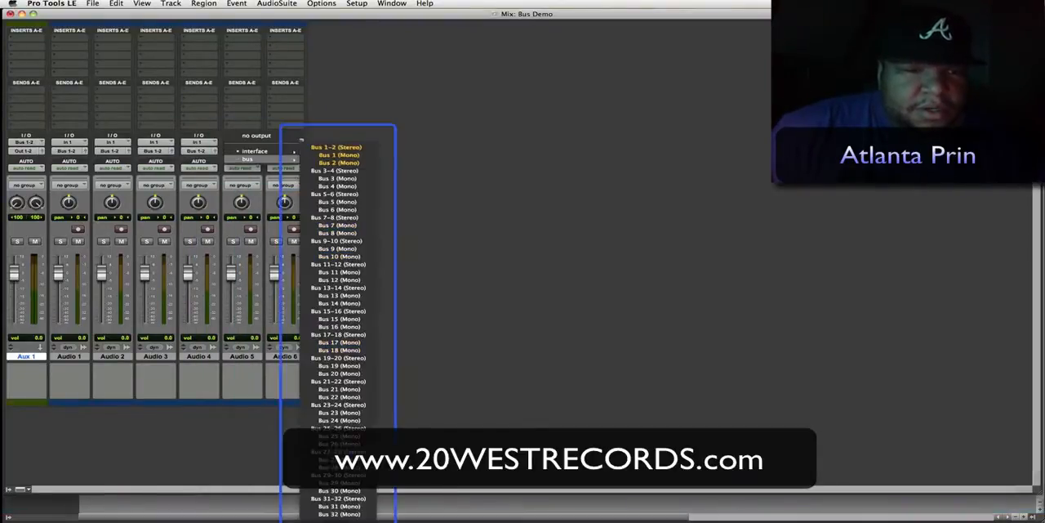
{"action": "left_click", "coordinate": [326, 148]}
{"action": "left_click", "coordinate": [284, 151]}
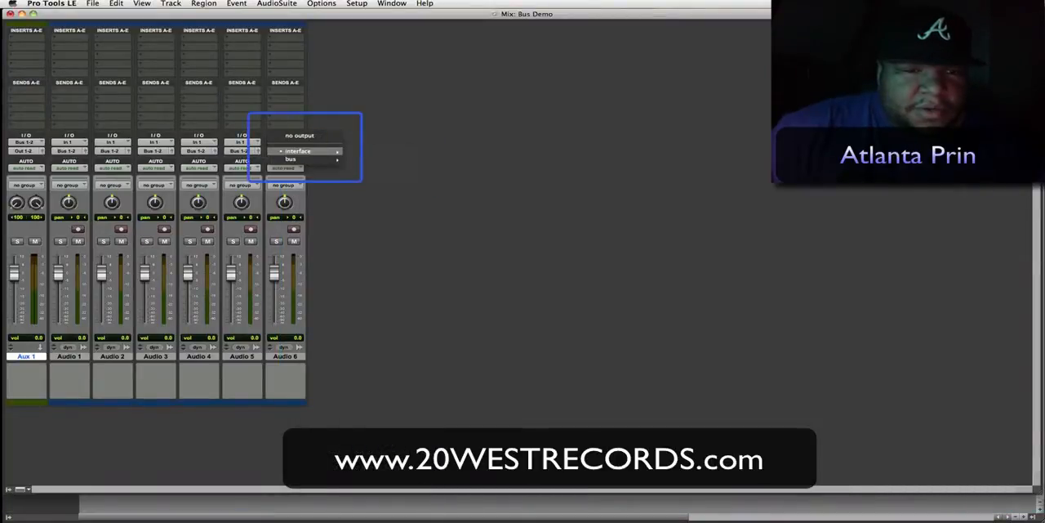
{"action": "mouse_move", "coordinate": [290, 159]}
{"action": "left_click", "coordinate": [379, 147]}
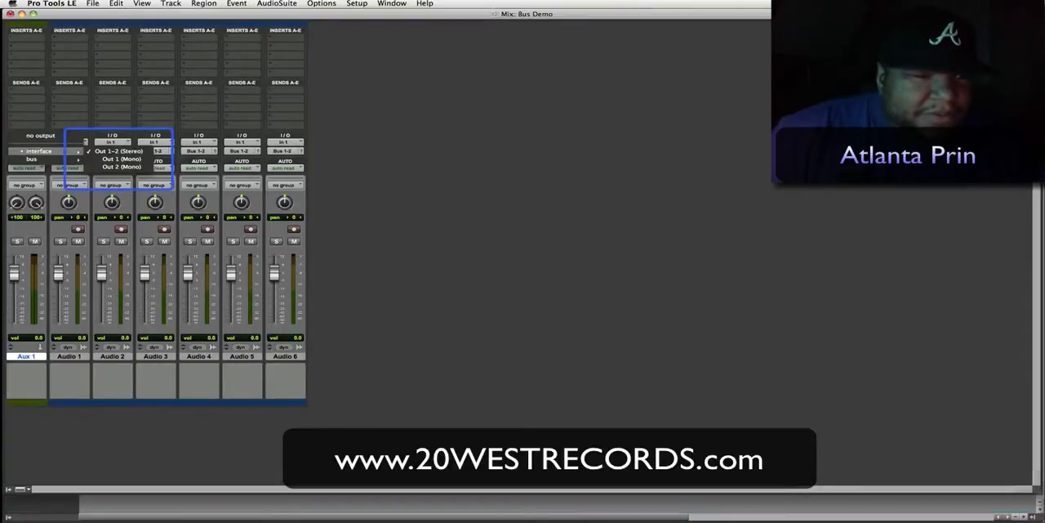
{"action": "left_click", "coordinate": [39, 119]}
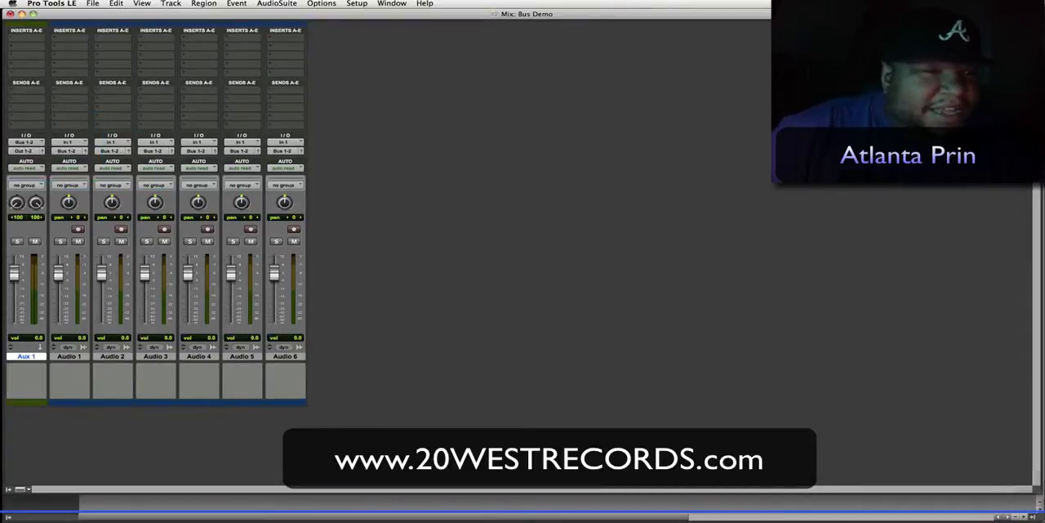
- Insert the multichannel C1 comp (stereo) dynamics plug-in in Aux 1's first insert slot and close the plug-in window
{"action": "left_click", "coordinate": [28, 38]}
{"action": "mouse_move", "coordinate": [63, 53]}
{"action": "mouse_move", "coordinate": [158, 62]}
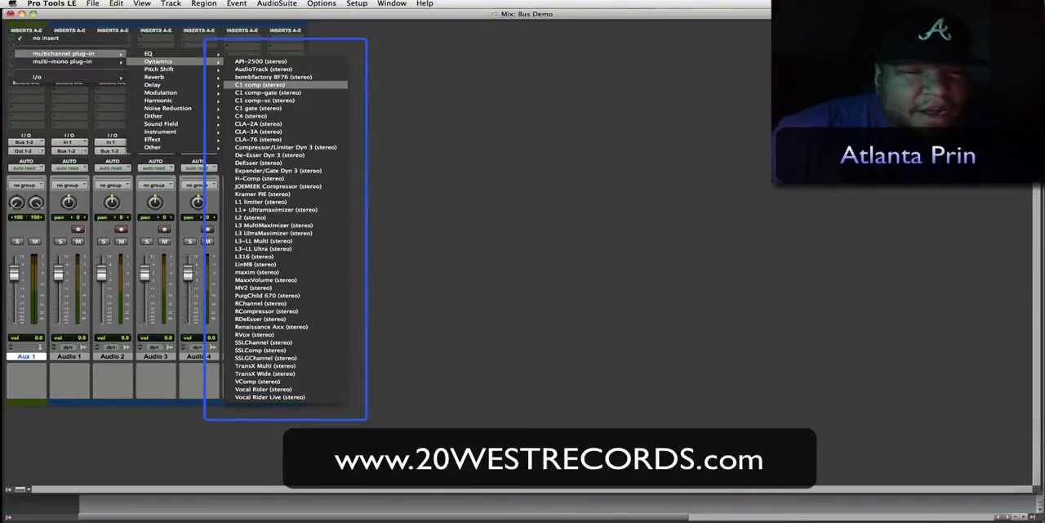
{"action": "left_click", "coordinate": [260, 84]}
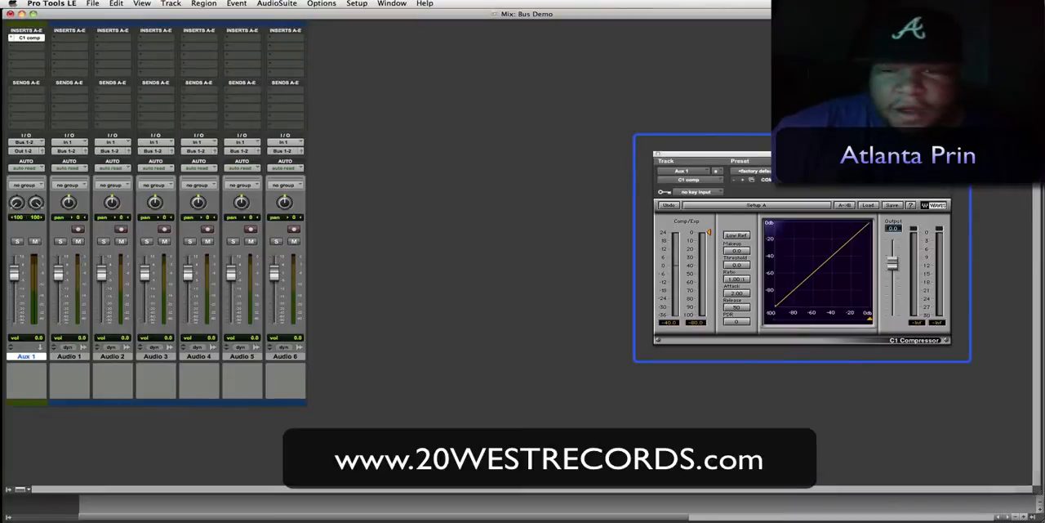
{"action": "left_click_drag", "start_coordinate": [711, 154], "coordinate": [340, 16]}
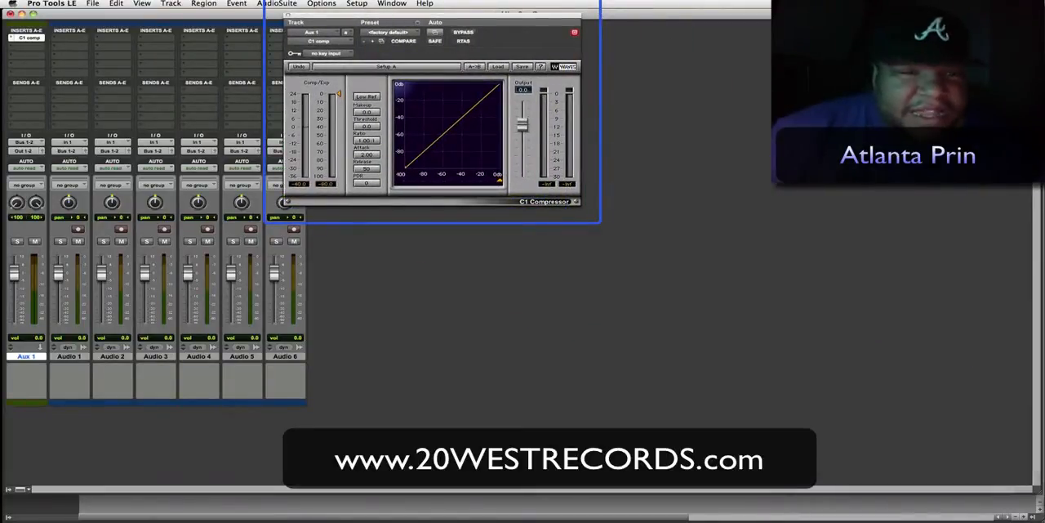
{"action": "left_click_drag", "start_coordinate": [341, 16], "coordinate": [366, 81]}
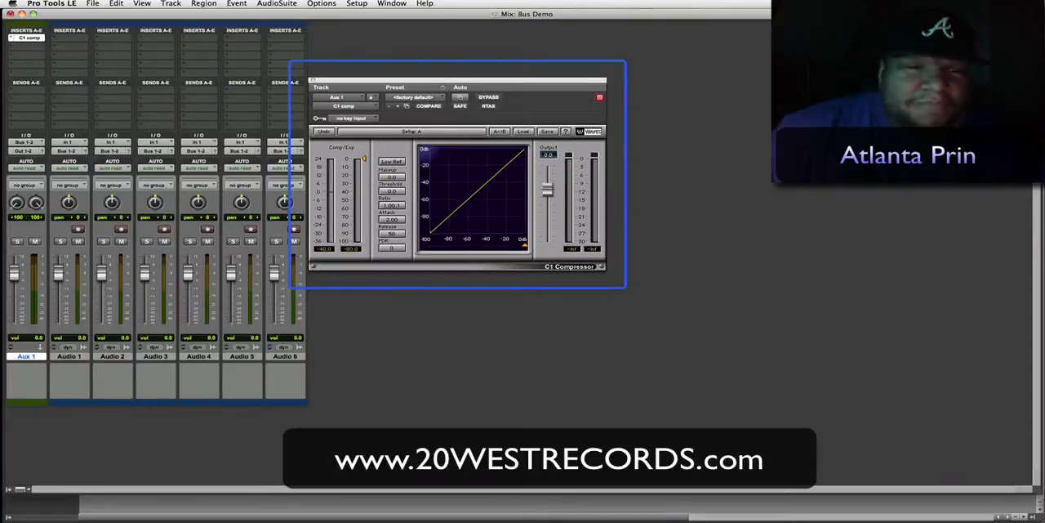
{"action": "key", "text": "super+w"}
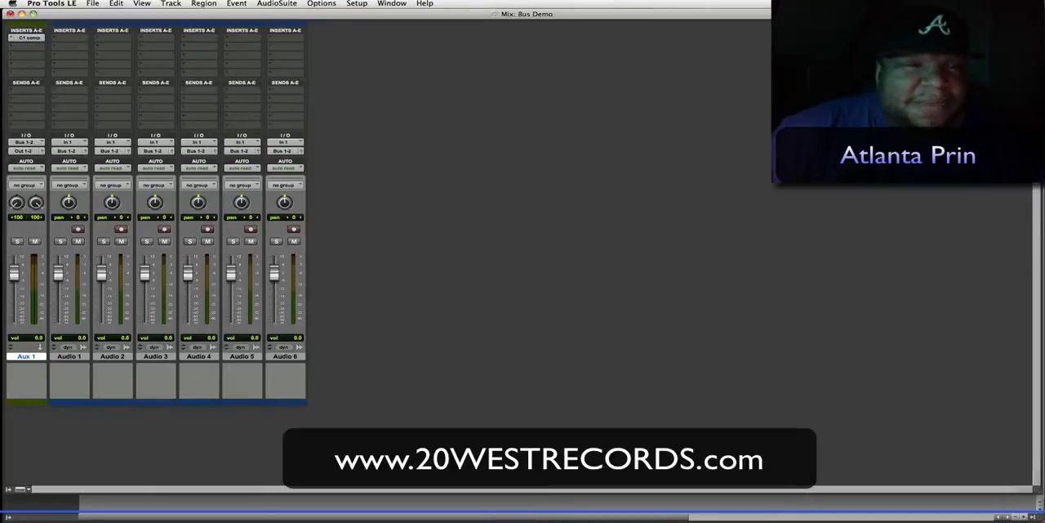
- Create eight new mono audio tracks
{"action": "left_click", "coordinate": [171, 3]}
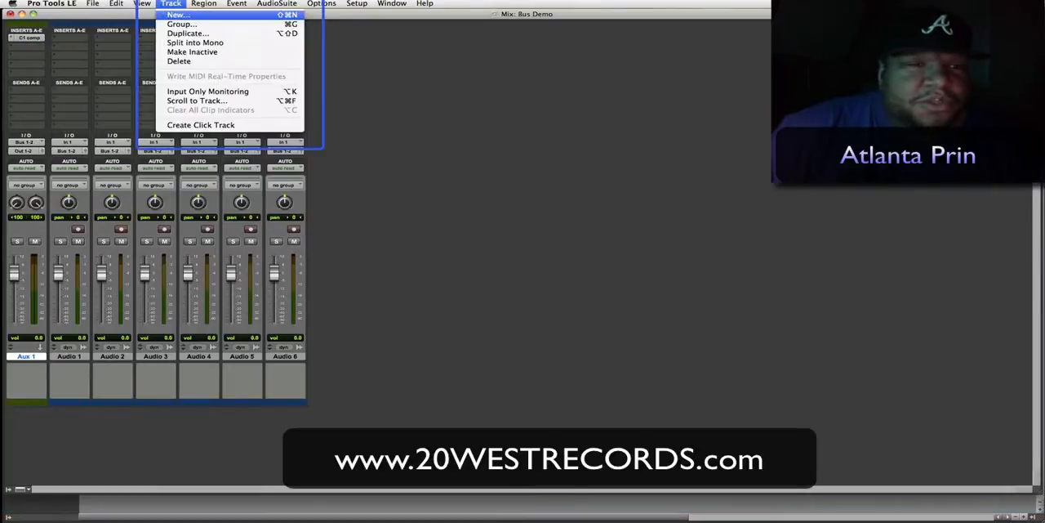
{"action": "left_click", "coordinate": [177, 14]}
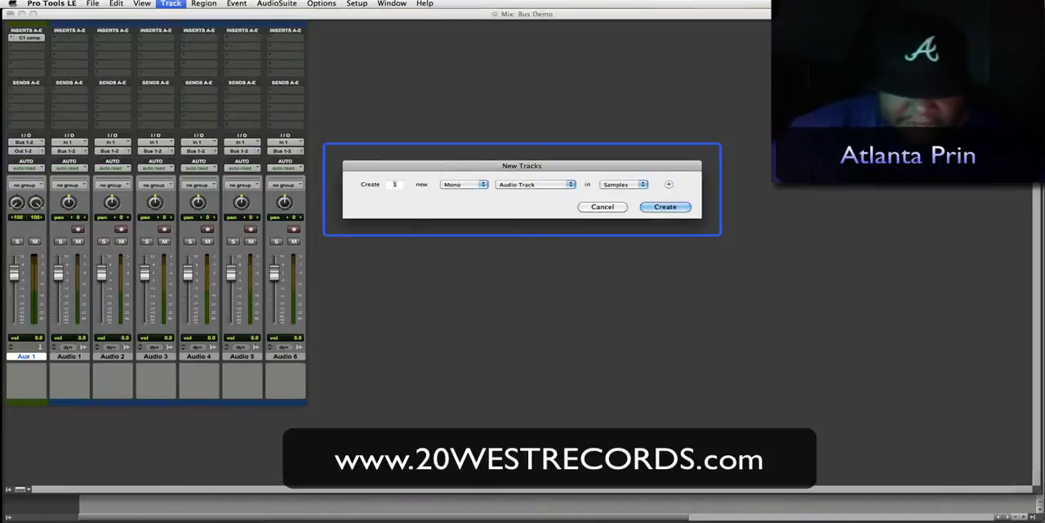
{"action": "type", "text": "8"}
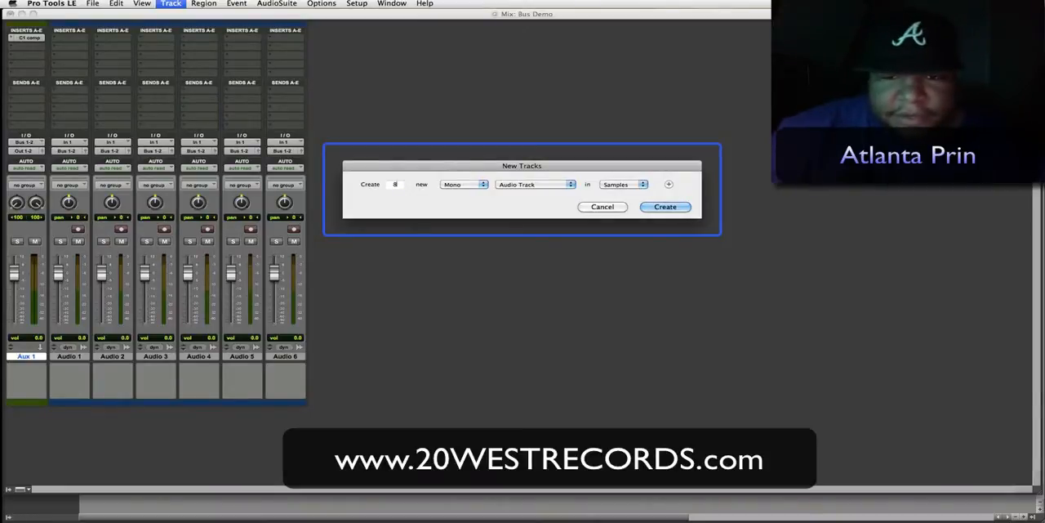
{"action": "key", "text": "Return"}
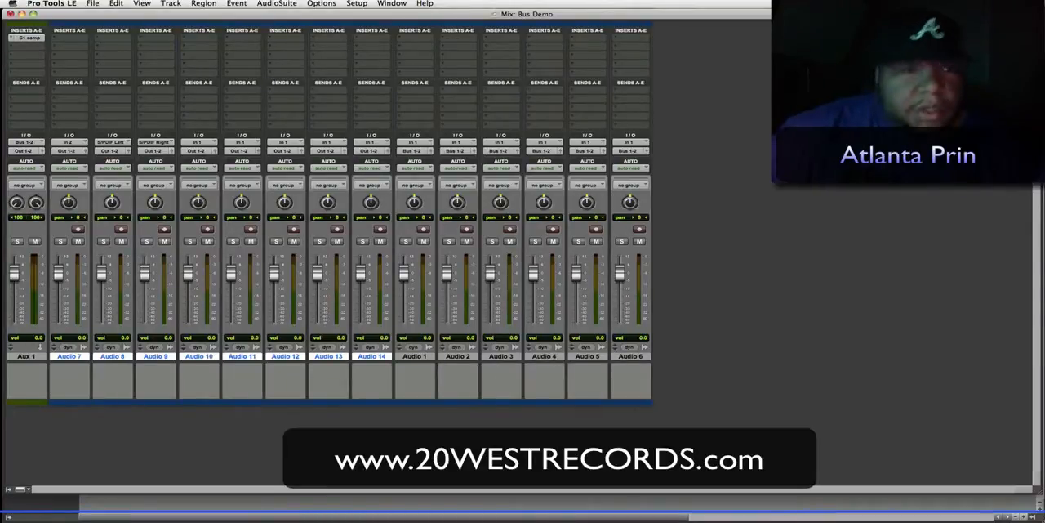
- Delete the eight newly added audio tracks, Audio 7 through Audio 14
{"action": "left_click", "coordinate": [116, 3]}
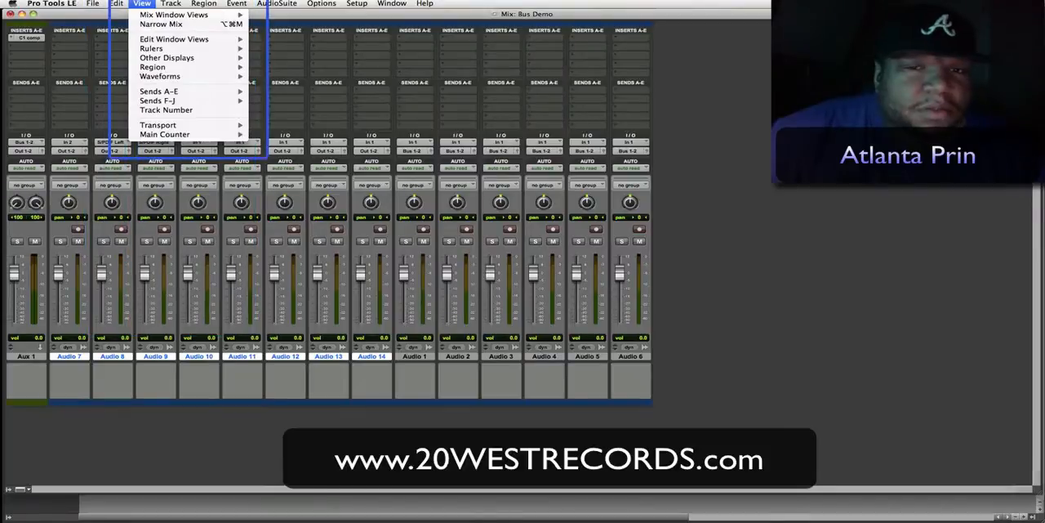
{"action": "left_click", "coordinate": [142, 3]}
{"action": "left_click", "coordinate": [171, 4]}
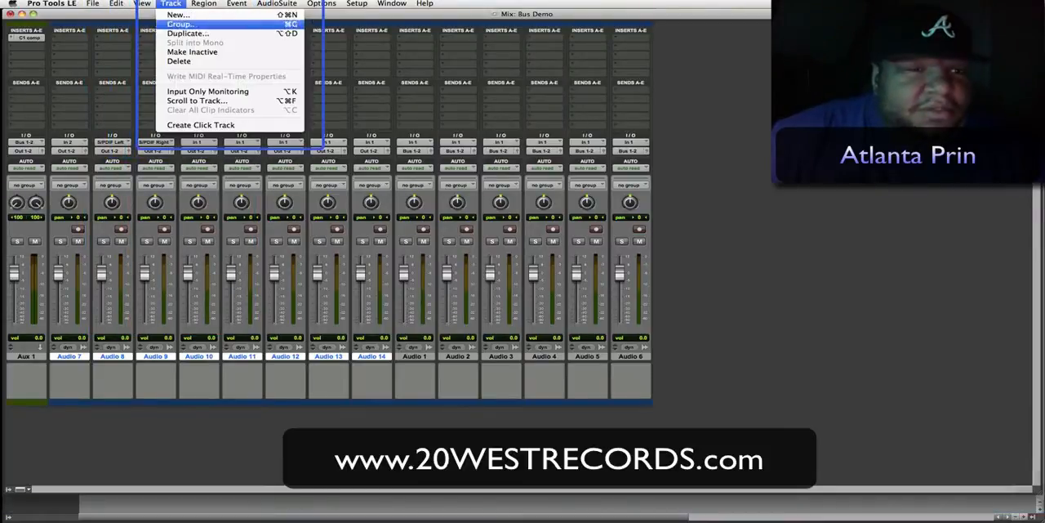
{"action": "left_click", "coordinate": [187, 66]}
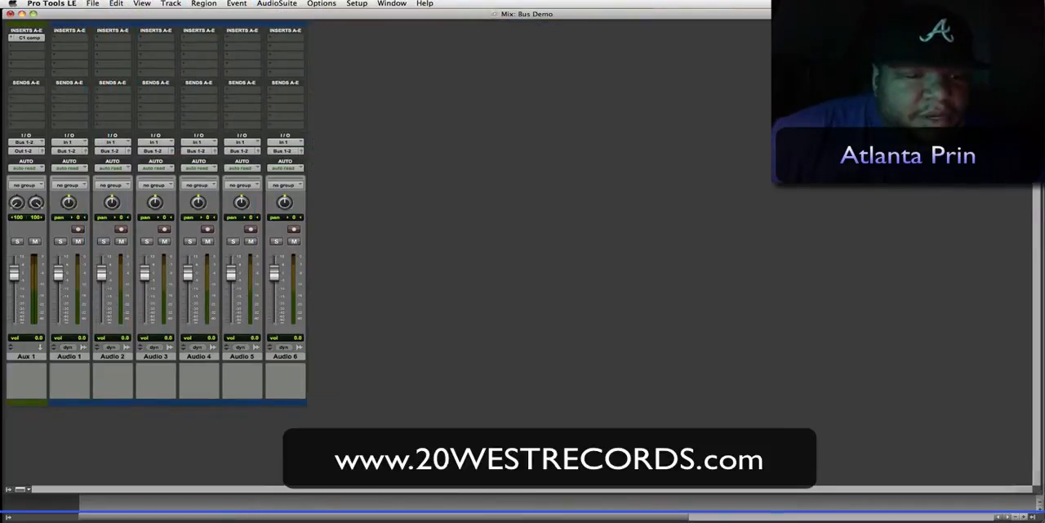
{"action": "left_click", "coordinate": [285, 356]}
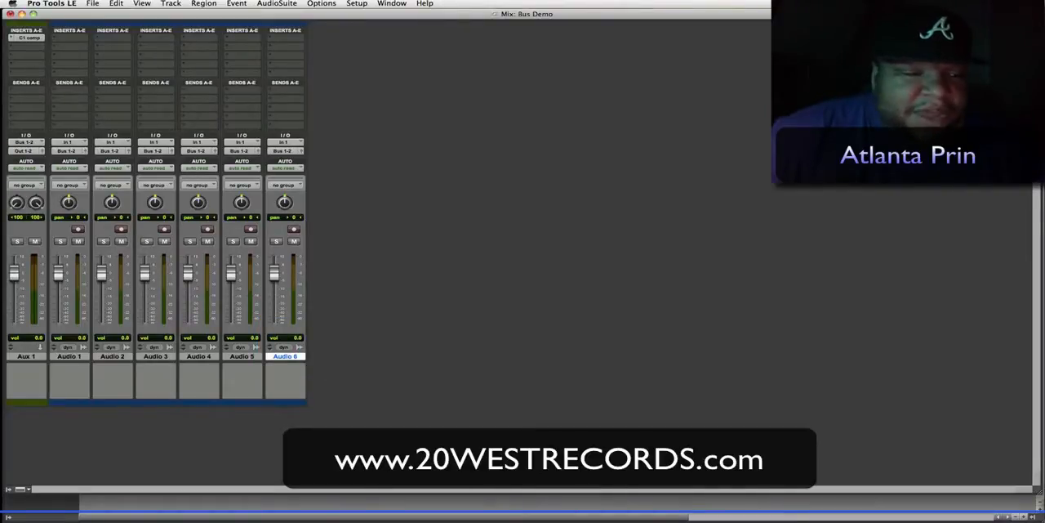
{"action": "left_click", "coordinate": [26, 356]}
{"action": "left_click", "coordinate": [69, 356]}
{"action": "left_click", "coordinate": [113, 356]}
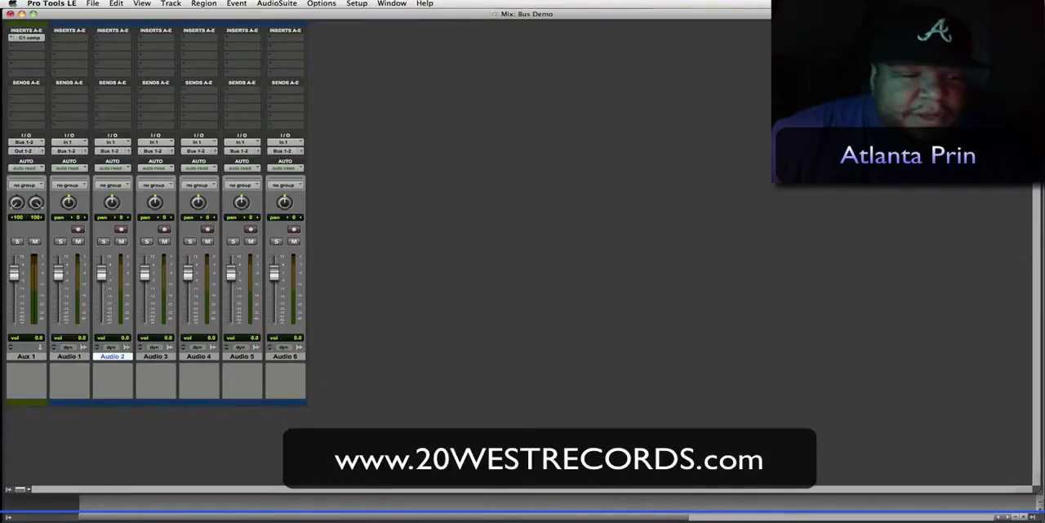
{"action": "left_click", "coordinate": [26, 356]}
- Create one stereo Aux Input track and eight mono audio tracks directly after the Audio 6 track
{"action": "left_click", "coordinate": [285, 356]}
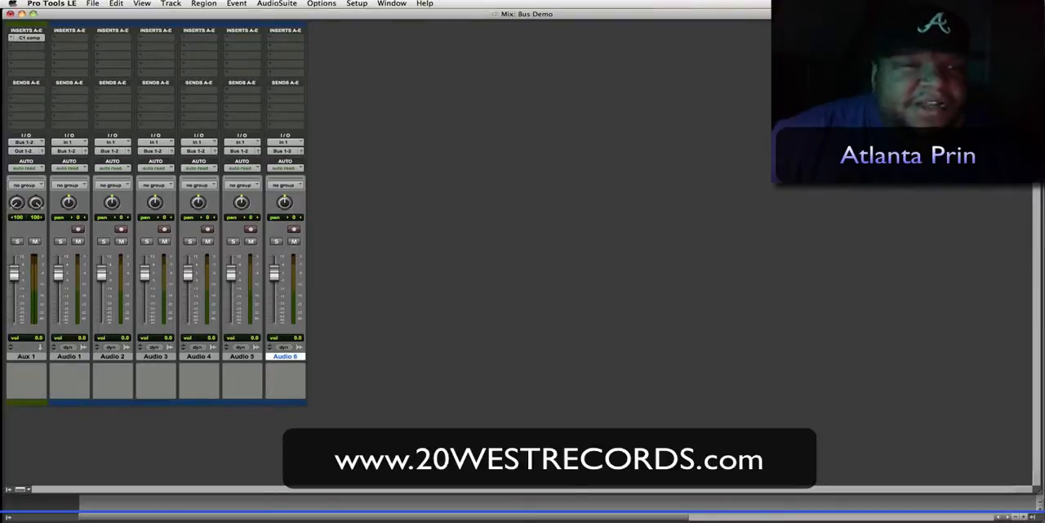
{"action": "left_click", "coordinate": [171, 3]}
{"action": "left_click", "coordinate": [178, 15]}
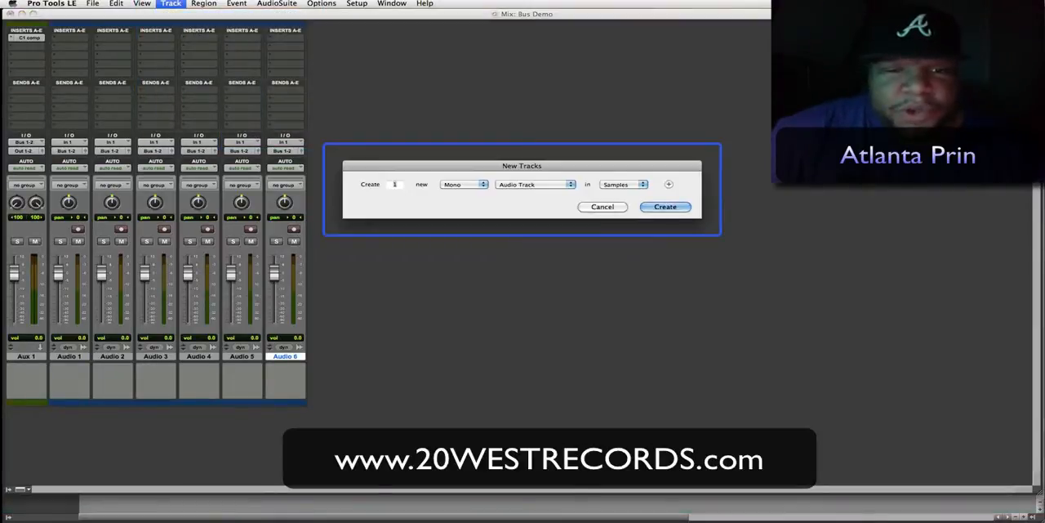
{"action": "left_click", "coordinate": [461, 183]}
{"action": "left_click", "coordinate": [460, 192]}
{"action": "left_click", "coordinate": [535, 184]}
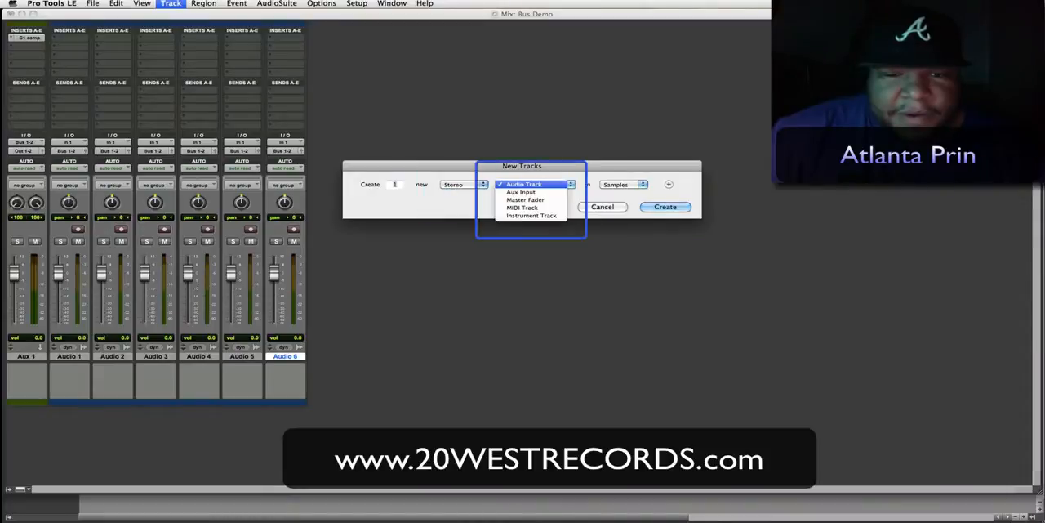
{"action": "left_click", "coordinate": [521, 192]}
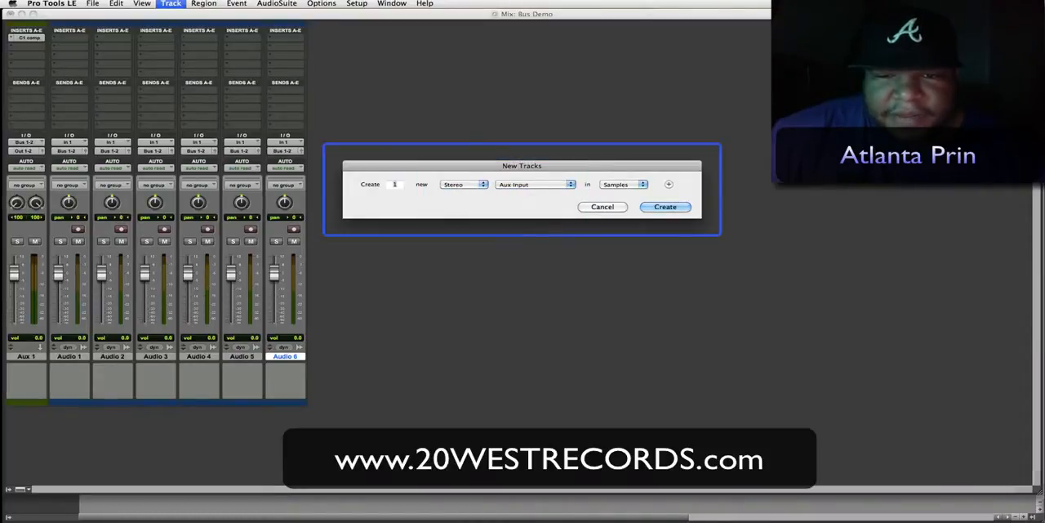
{"action": "left_click", "coordinate": [669, 184]}
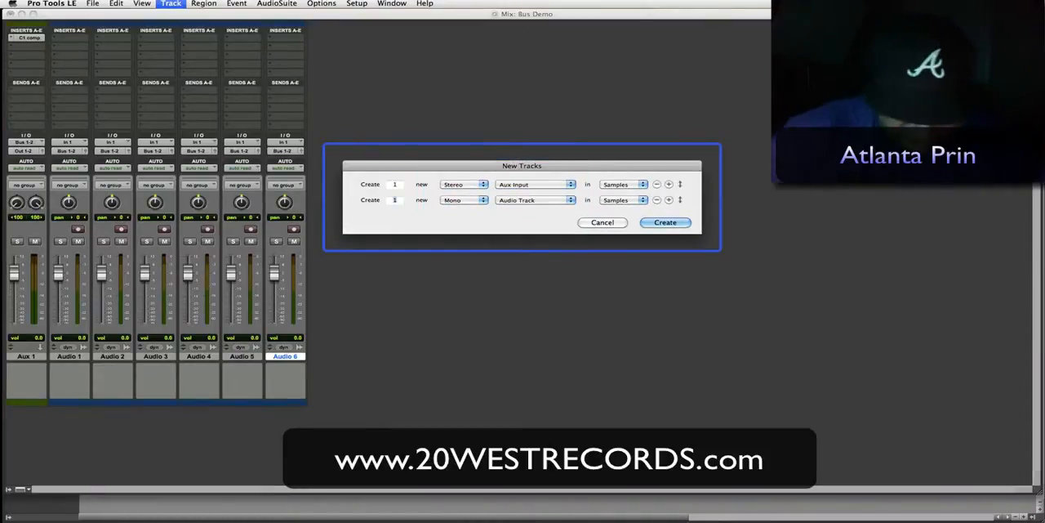
{"action": "type", "text": "8"}
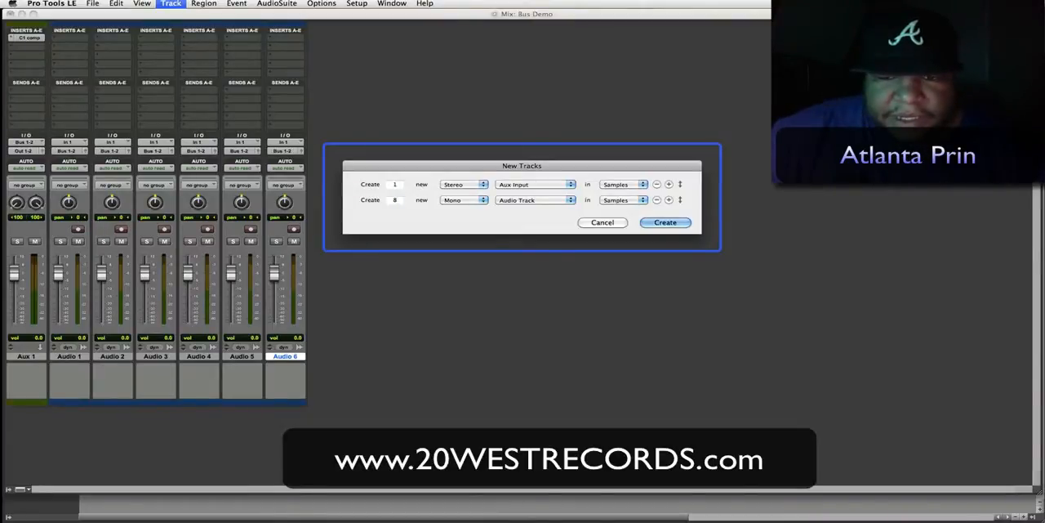
{"action": "key", "text": "Return"}
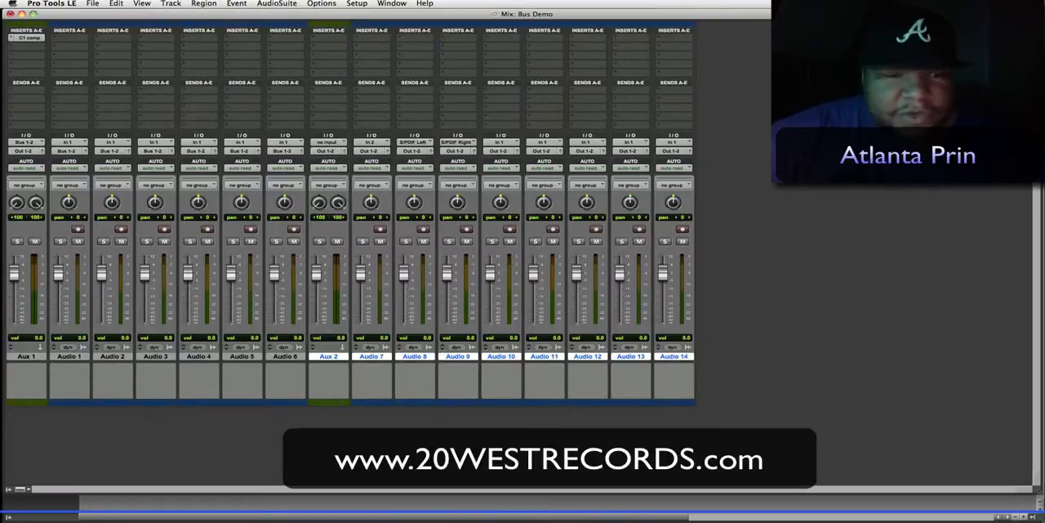
- Set the Aux 2 track's input to Bus 3-4 (Stereo)
{"action": "left_click", "coordinate": [328, 141]}
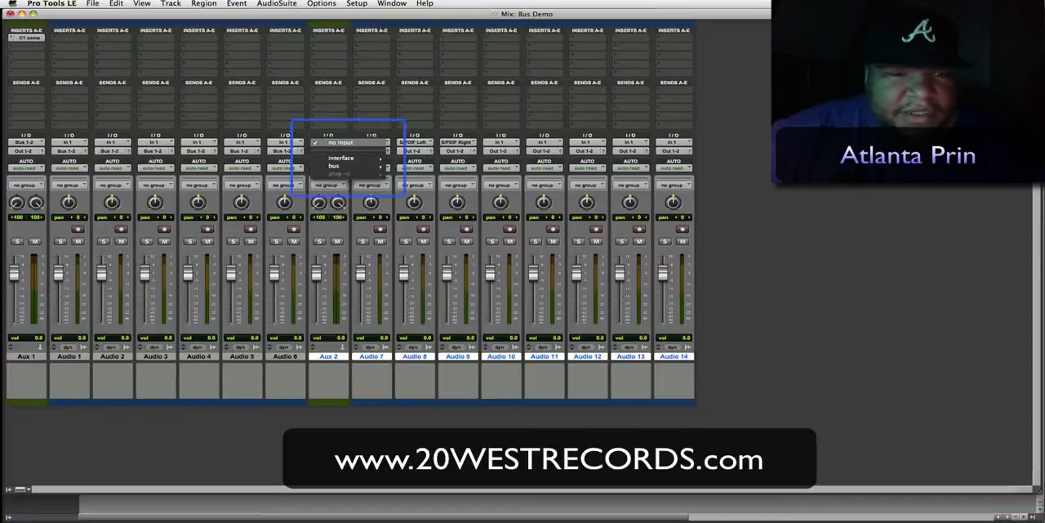
{"action": "mouse_move", "coordinate": [335, 166]}
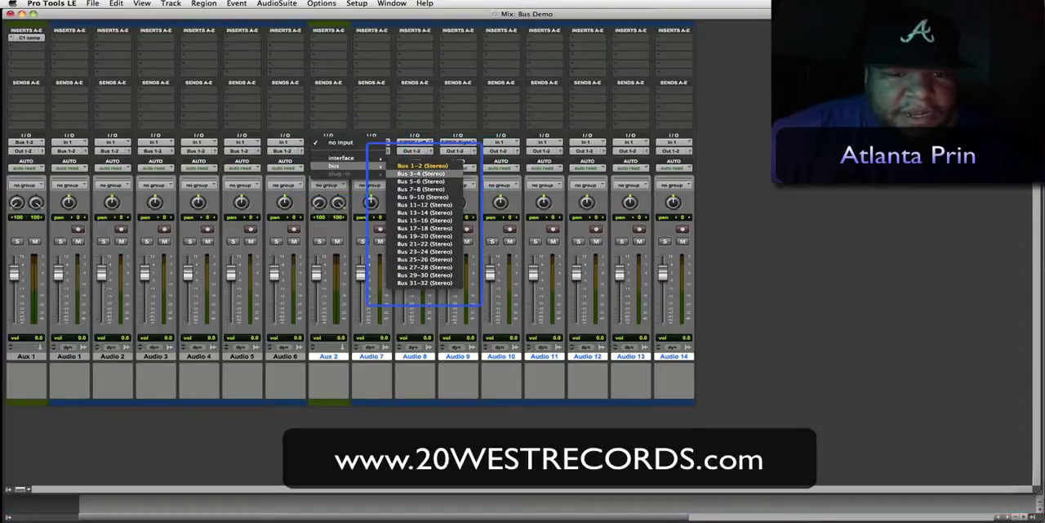
{"action": "left_click", "coordinate": [420, 173]}
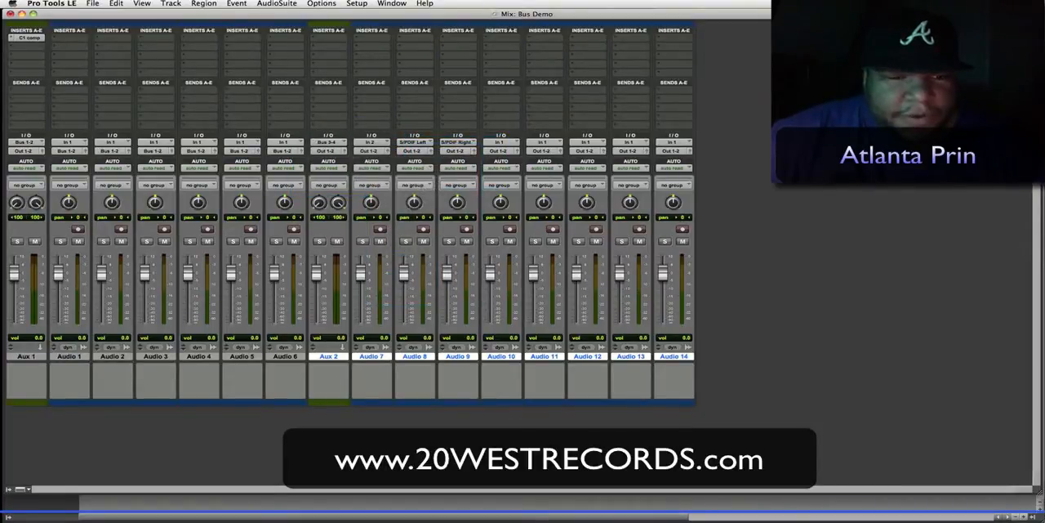
- Set the outputs of tracks Audio 7, Audio 8, Audio 9 and Audio 10 to Bus 3-4 (Stereo)
{"action": "left_click", "coordinate": [372, 151]}
{"action": "mouse_move", "coordinate": [377, 158]}
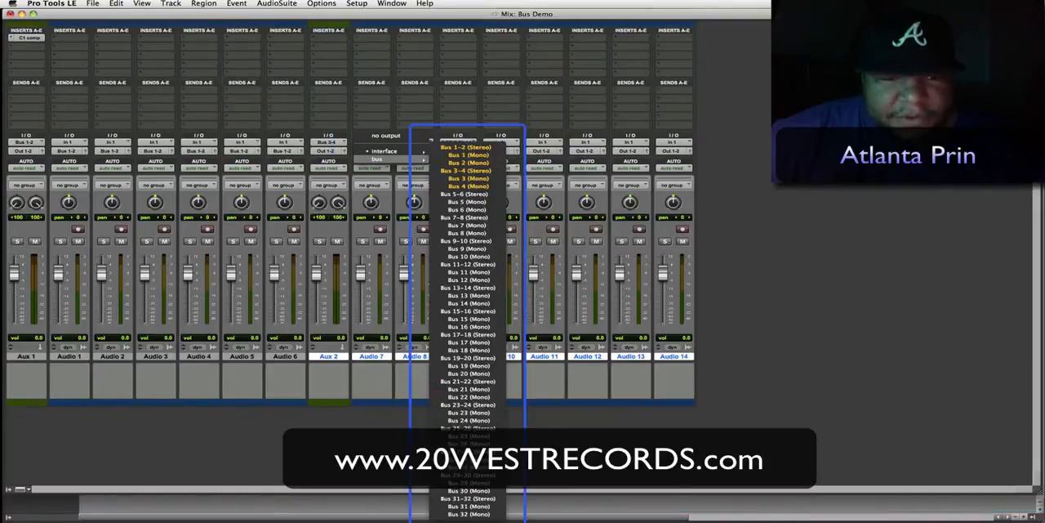
{"action": "left_click", "coordinate": [468, 170]}
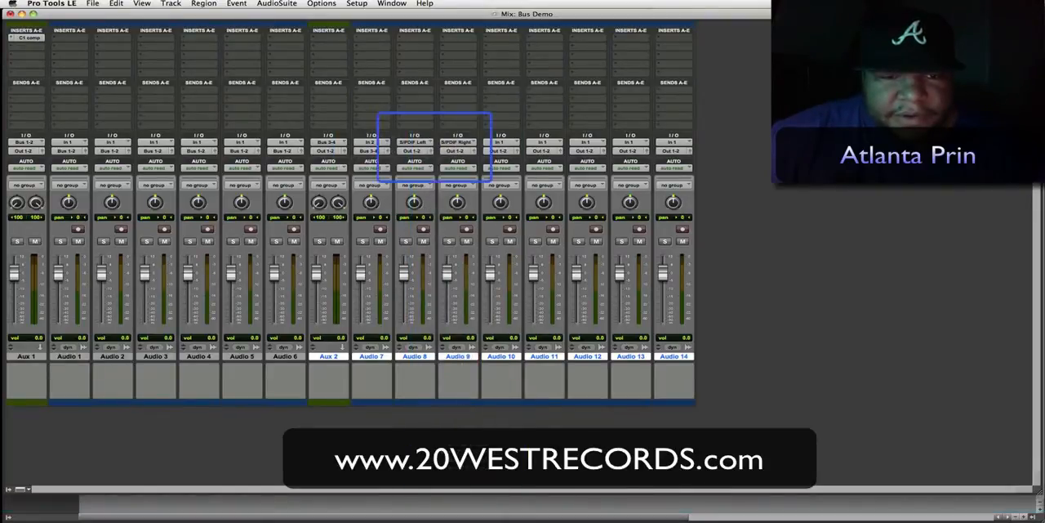
{"action": "left_click", "coordinate": [415, 150]}
{"action": "mouse_move", "coordinate": [462, 158]}
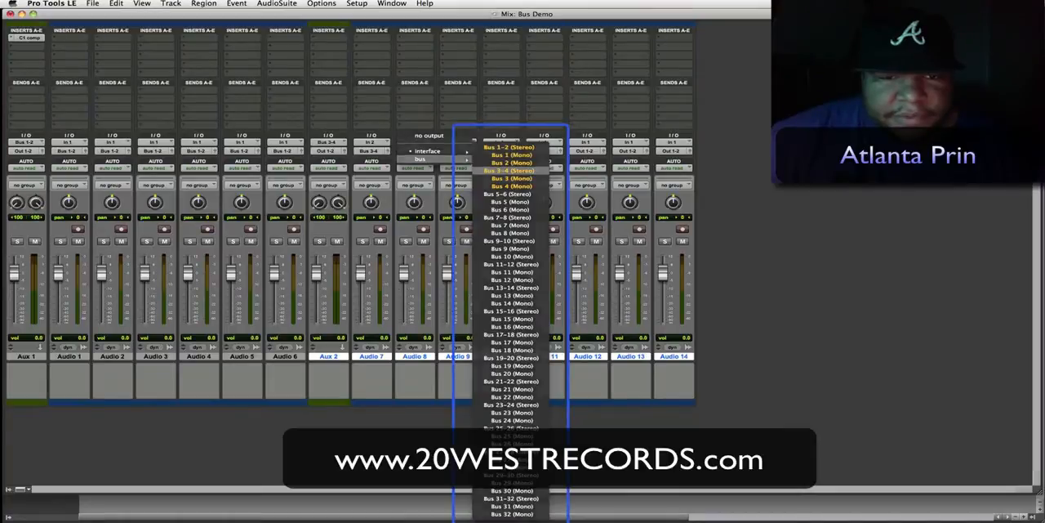
{"action": "left_click", "coordinate": [507, 170]}
{"action": "left_click", "coordinate": [458, 150]}
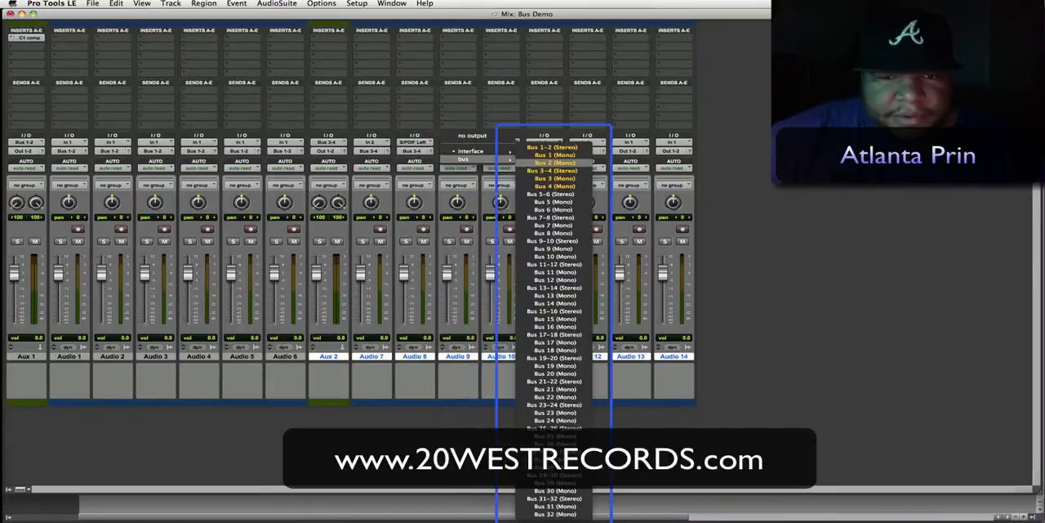
{"action": "left_click", "coordinate": [549, 170]}
{"action": "left_click", "coordinate": [501, 150]}
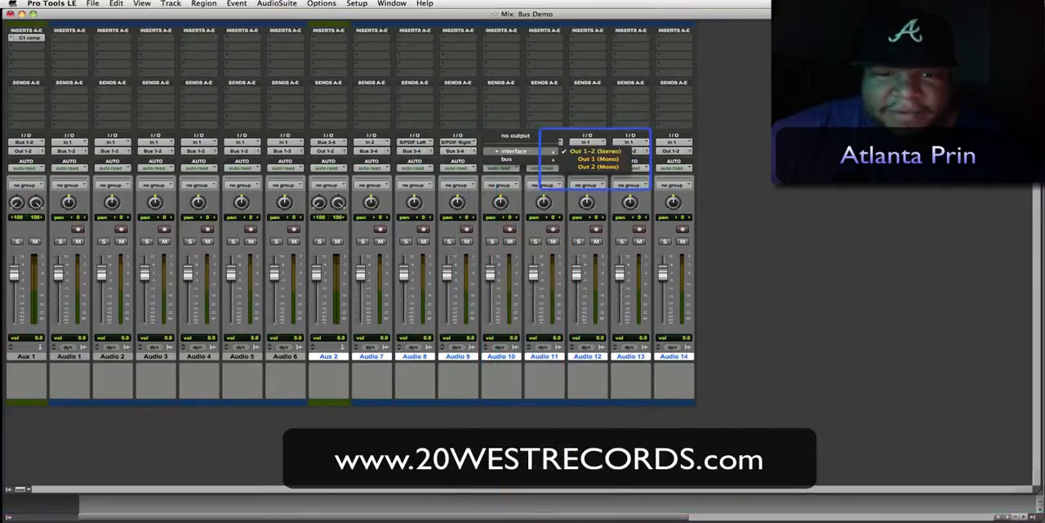
{"action": "left_click", "coordinate": [598, 170]}
- Route the outputs of the remaining tracks Audio 11 through Audio 14 to Bus 3-4 (Stereo)
{"action": "left_click", "coordinate": [543, 151]}
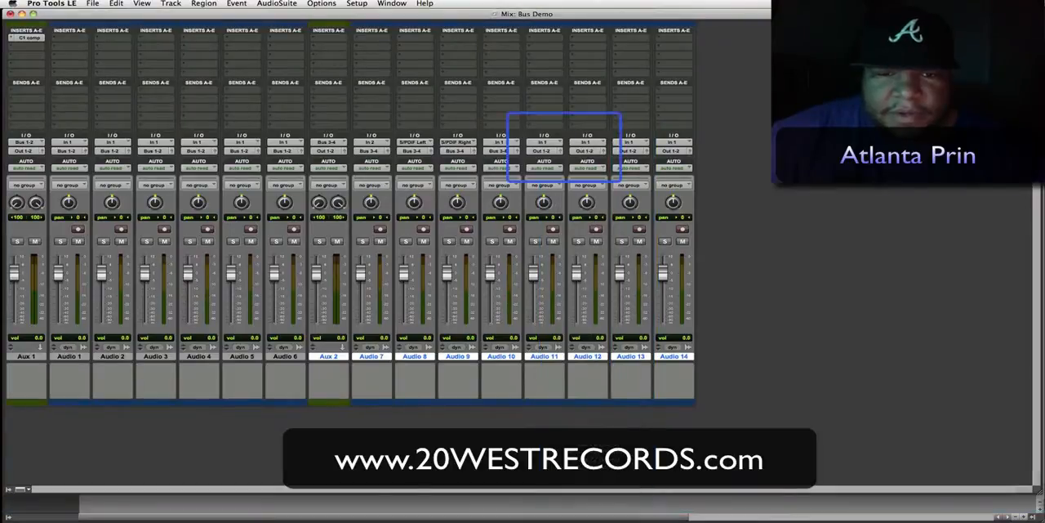
{"action": "mouse_move", "coordinate": [563, 158]}
{"action": "left_click", "coordinate": [629, 170]}
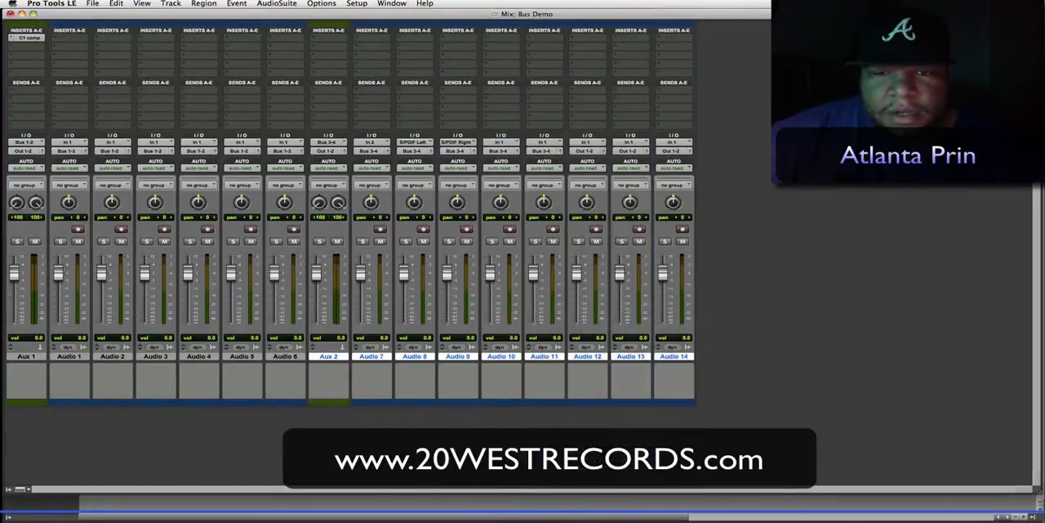
{"action": "left_click", "coordinate": [587, 150]}
{"action": "mouse_move", "coordinate": [603, 158]}
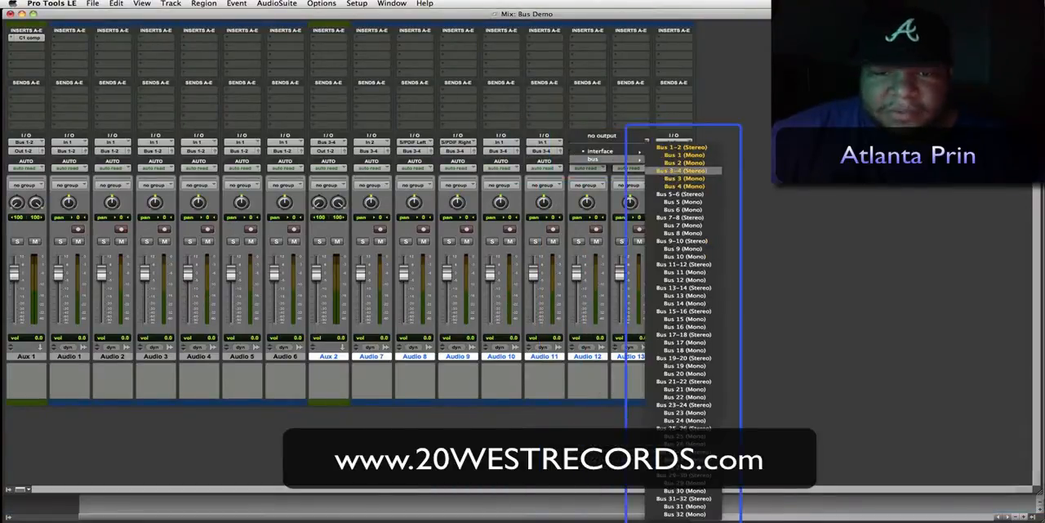
{"action": "left_click", "coordinate": [678, 170]}
{"action": "left_click", "coordinate": [630, 150]}
{"action": "mouse_move", "coordinate": [645, 158]}
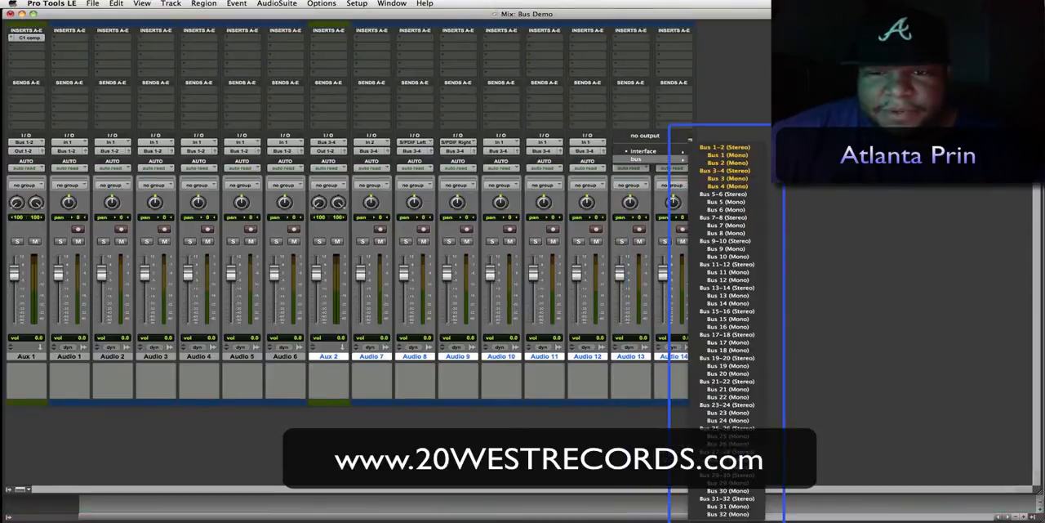
{"action": "left_click", "coordinate": [725, 169]}
{"action": "left_click", "coordinate": [674, 151]}
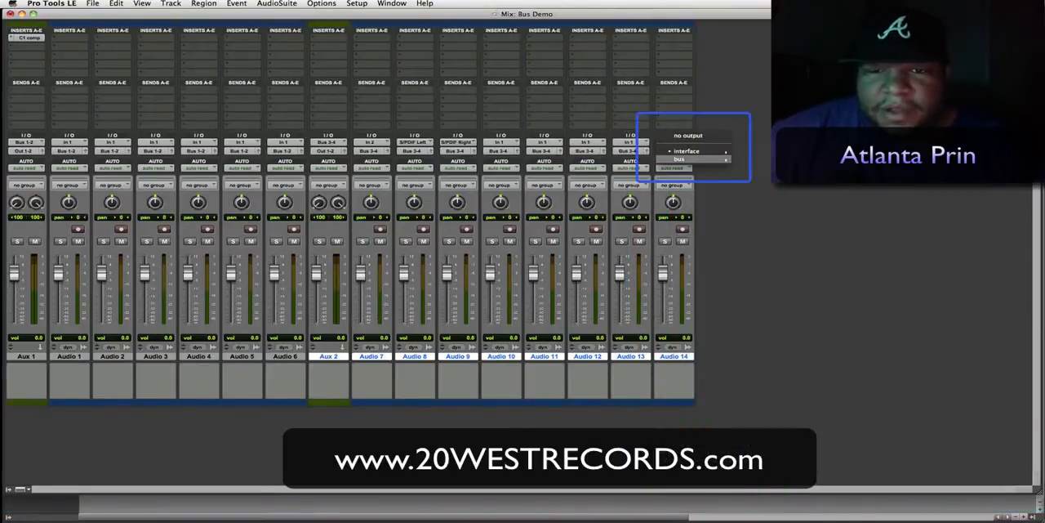
{"action": "mouse_move", "coordinate": [690, 159]}
{"action": "left_click", "coordinate": [752, 170]}
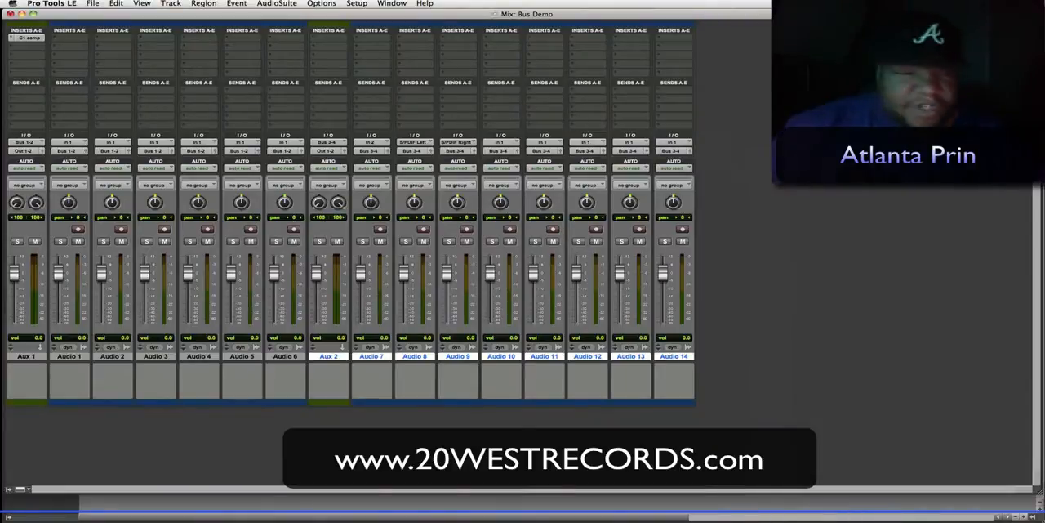
- Rename the Aux 1 track as Verse Master
{"action": "double_click", "coordinate": [26, 356]}
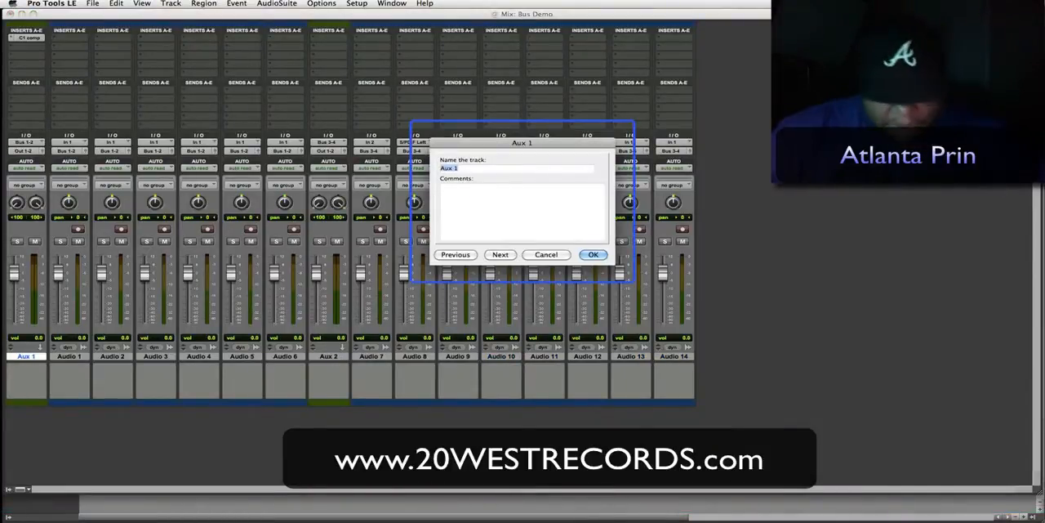
{"action": "type", "text": "Verse "}
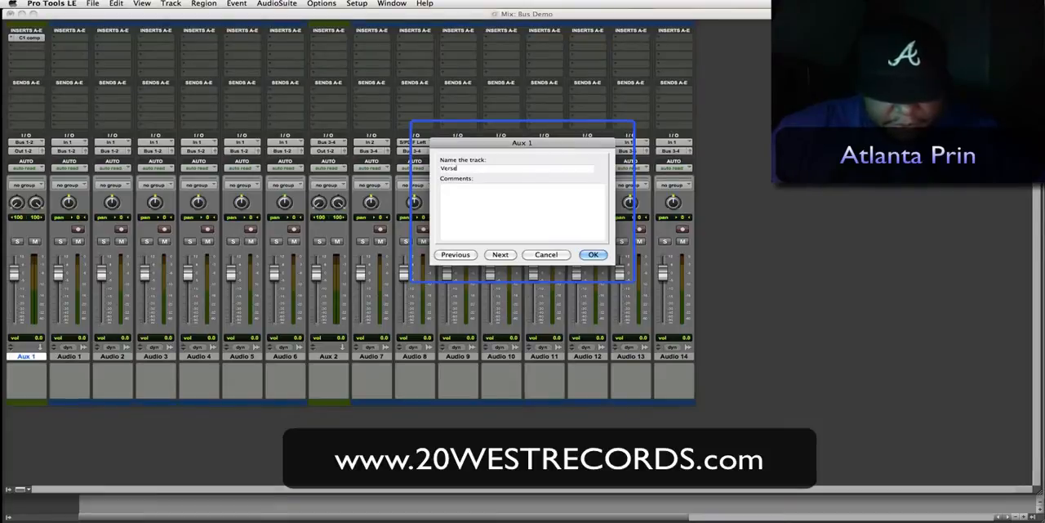
{"action": "type", "text": "Maste"}
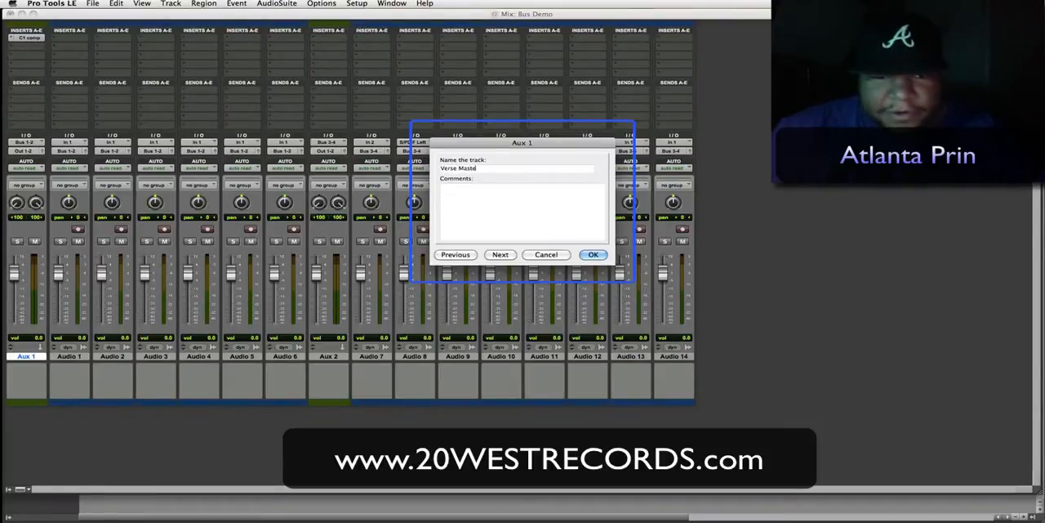
{"action": "type", "text": "r"}
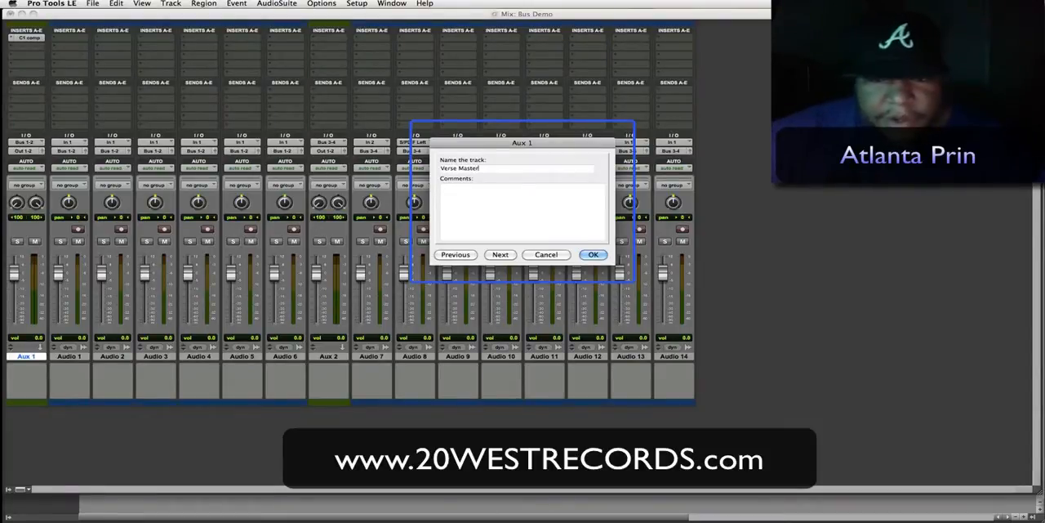
{"action": "key", "text": "Return"}
- Rename the Audio 1 track as V1 and the Audio 2 track as V2
{"action": "double_click", "coordinate": [70, 356]}
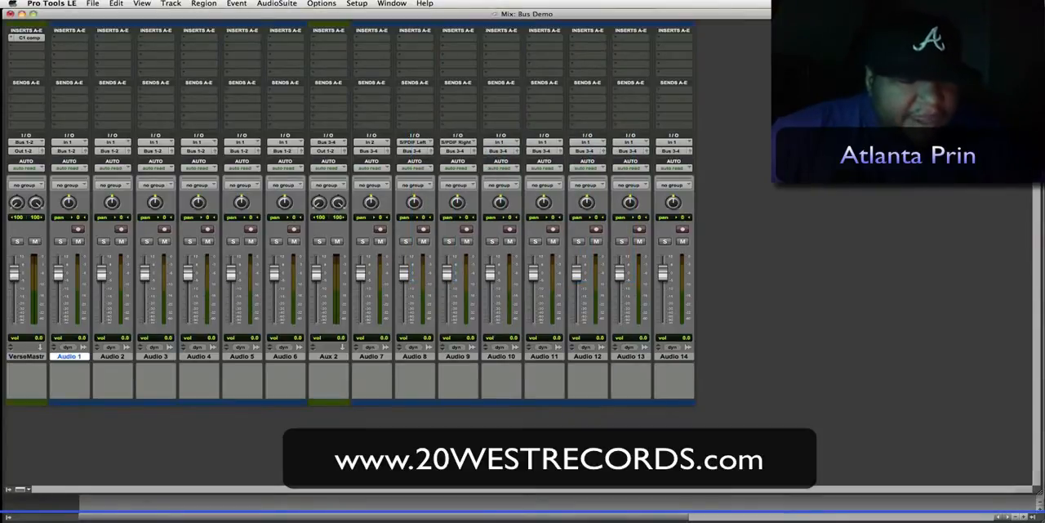
{"action": "type", "text": "V"}
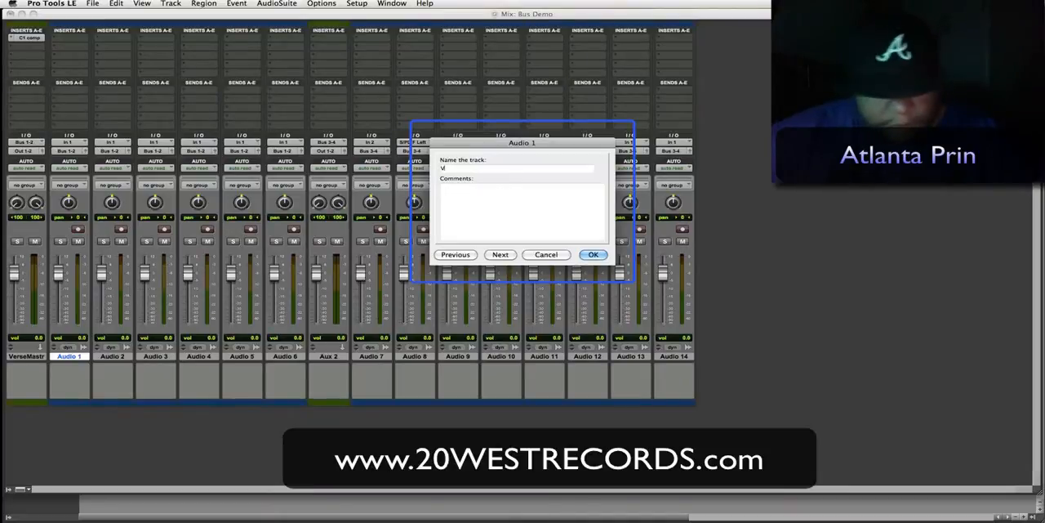
{"action": "type", "text": "E"}
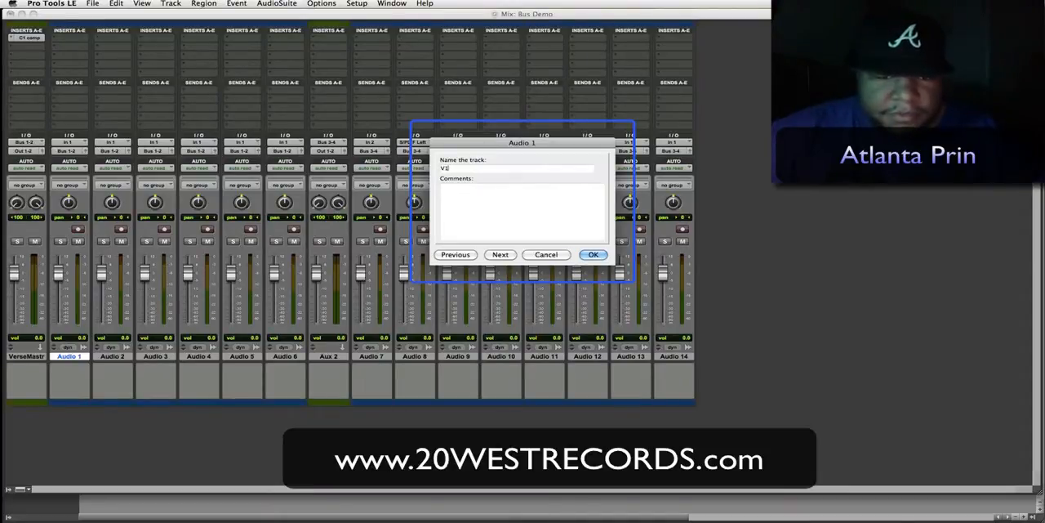
{"action": "key", "text": "super+Right"}
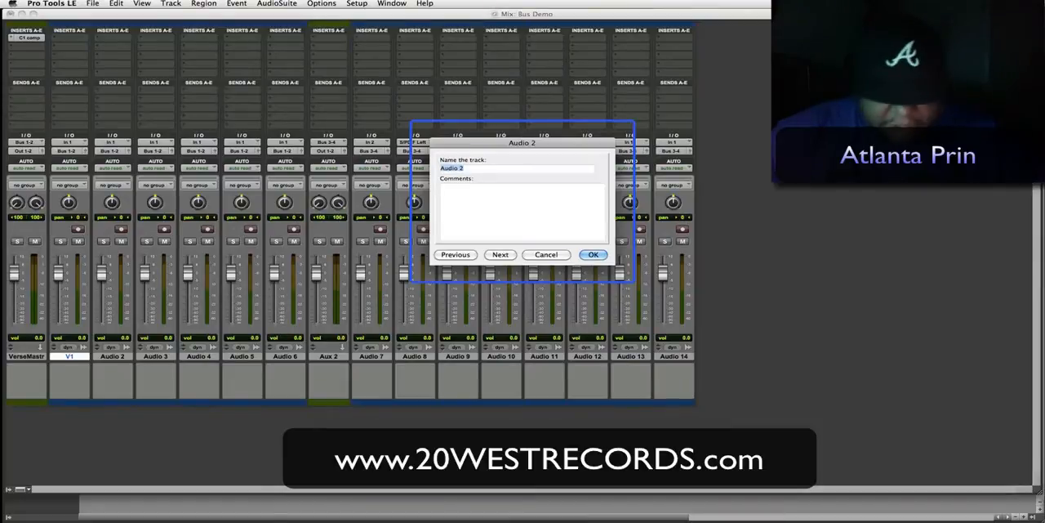
{"action": "type", "text": "V2"}
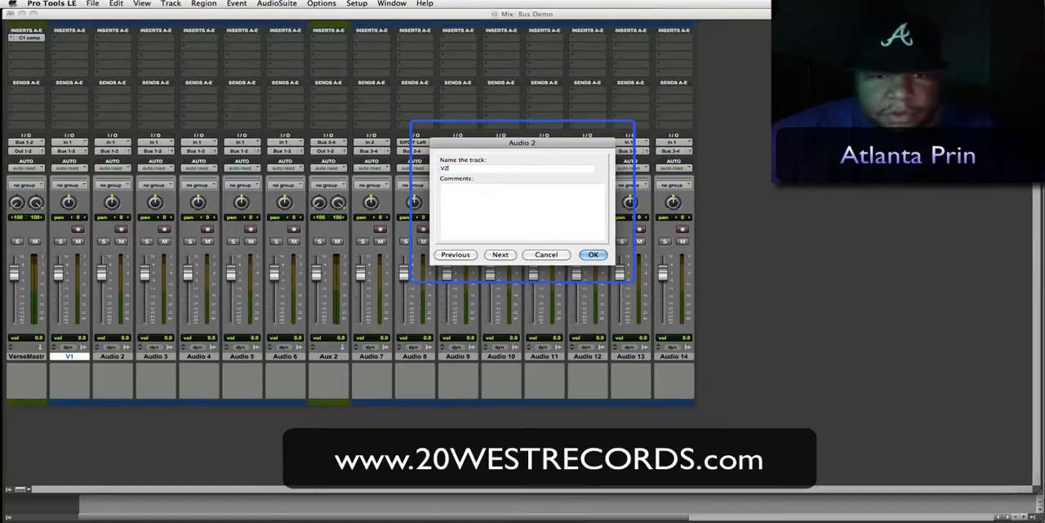
{"action": "key", "text": "super+Right"}
- Rename the Audio 3 track as V3 and the Audio 4 track as V4
{"action": "type", "text": "V"}
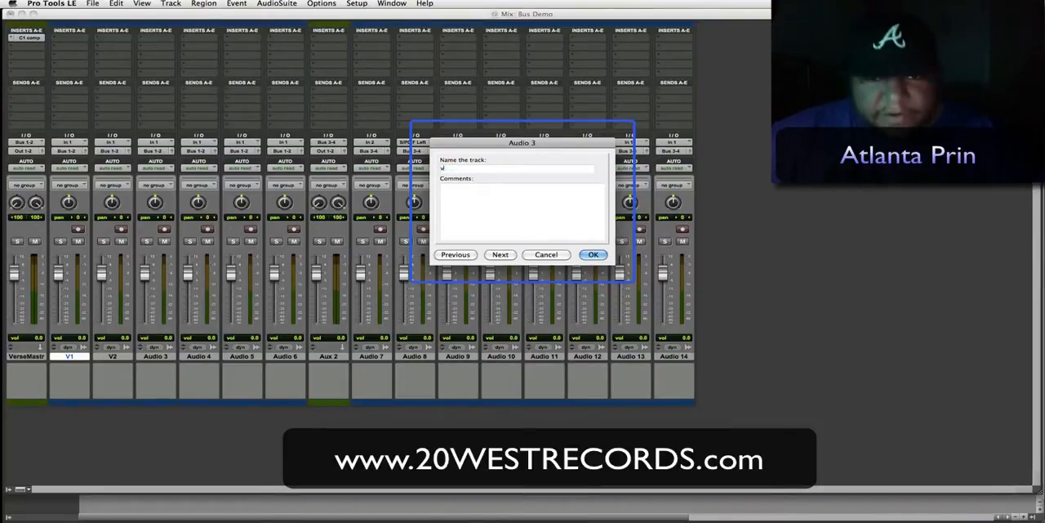
{"action": "type", "text": "3"}
{"action": "key", "text": "BackSpace"}
{"action": "key", "text": "BackSpace"}
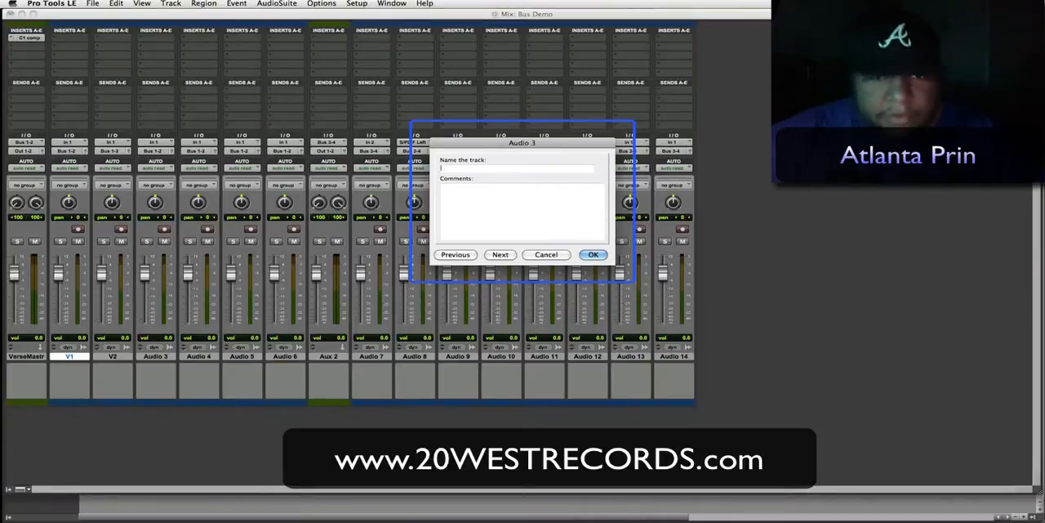
{"action": "type", "text": "V3"}
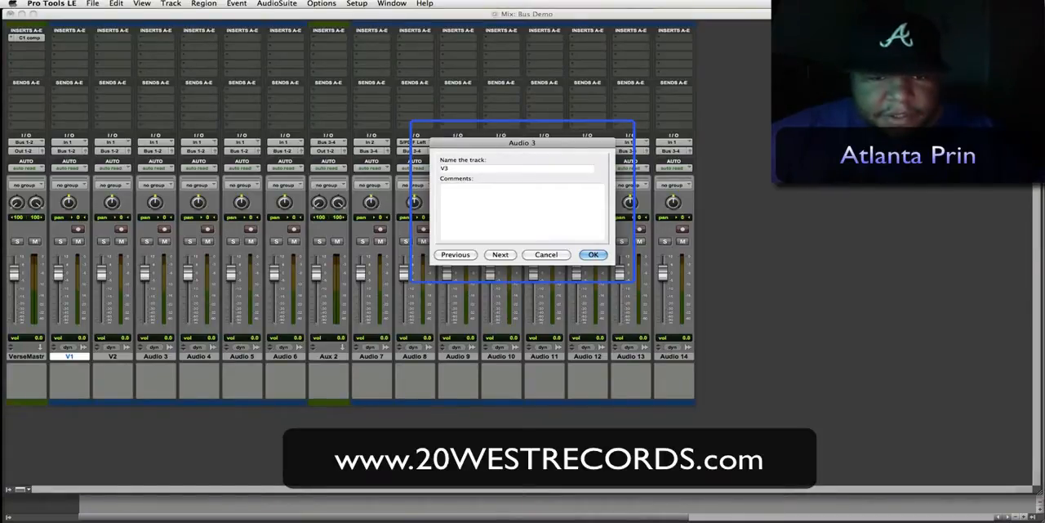
{"action": "key", "text": "super+Right"}
{"action": "type", "text": "V4"}
{"action": "key", "text": "BackSpace"}
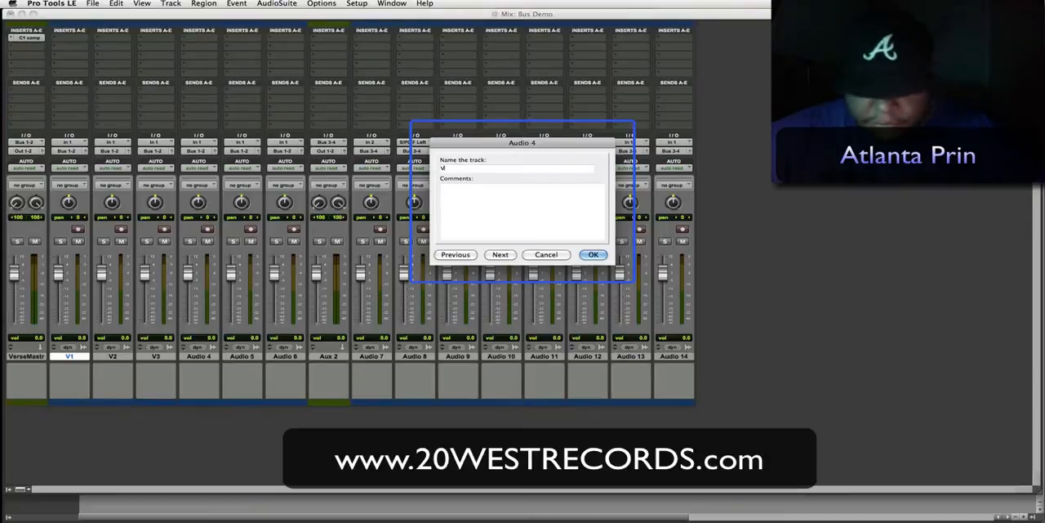
{"action": "type", "text": "4"}
{"action": "key", "text": "super+Right"}
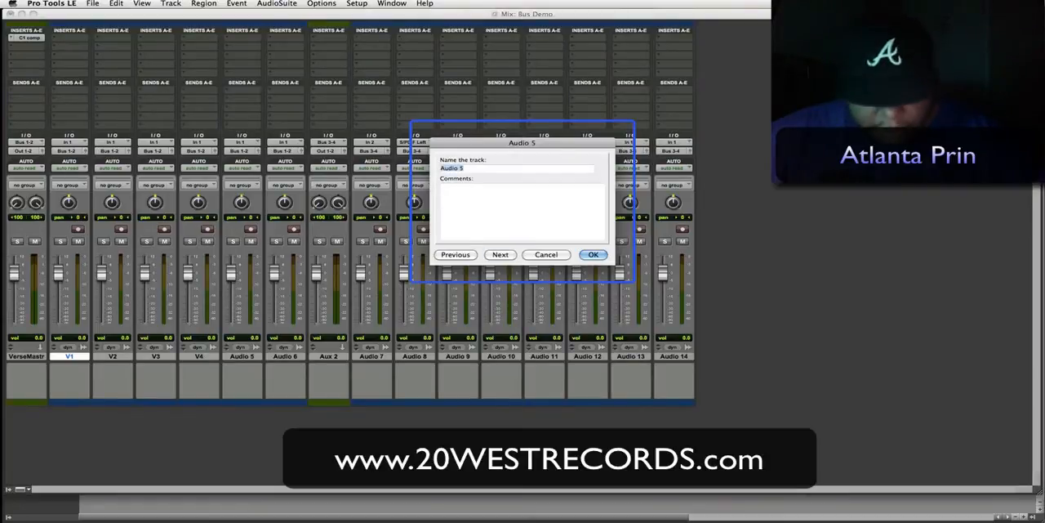
- Rename the Audio 5 track as V5 and the Audio 6 track as V6
{"action": "type", "text": "V5"}
{"action": "key", "text": "super+Right"}
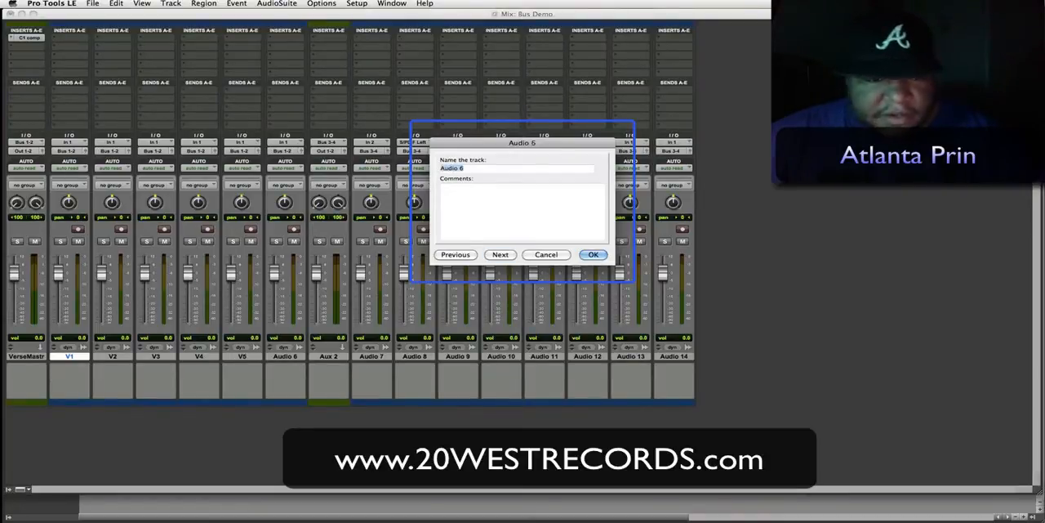
{"action": "type", "text": "V6"}
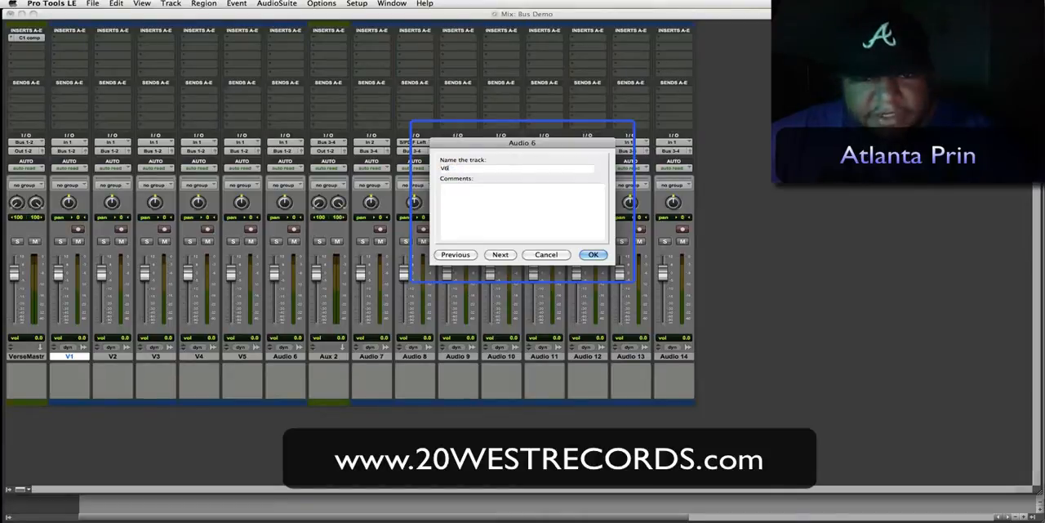
{"action": "key", "text": "super+Right"}
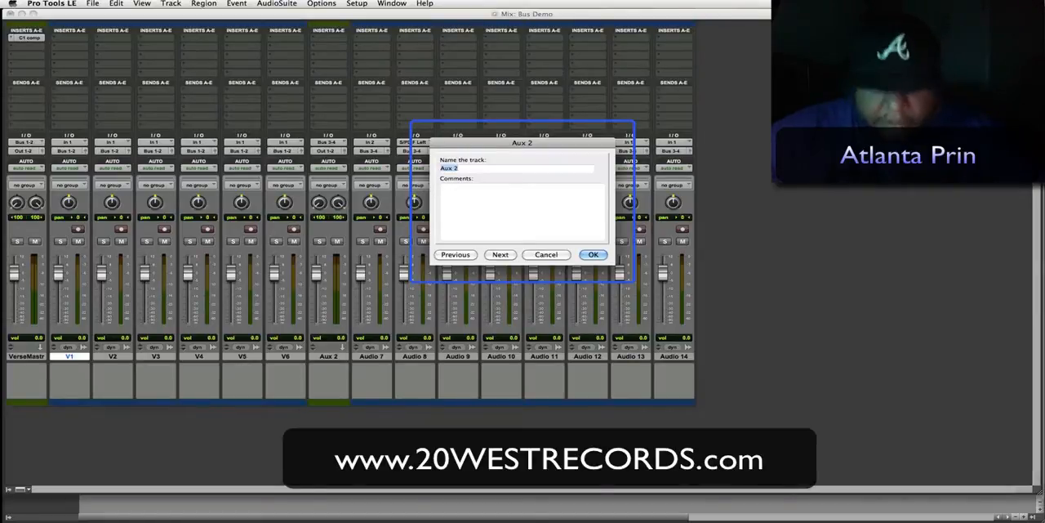
- Rename the Aux 2 track as H1 and the Audio 7 track as H2
{"action": "type", "text": "Hi"}
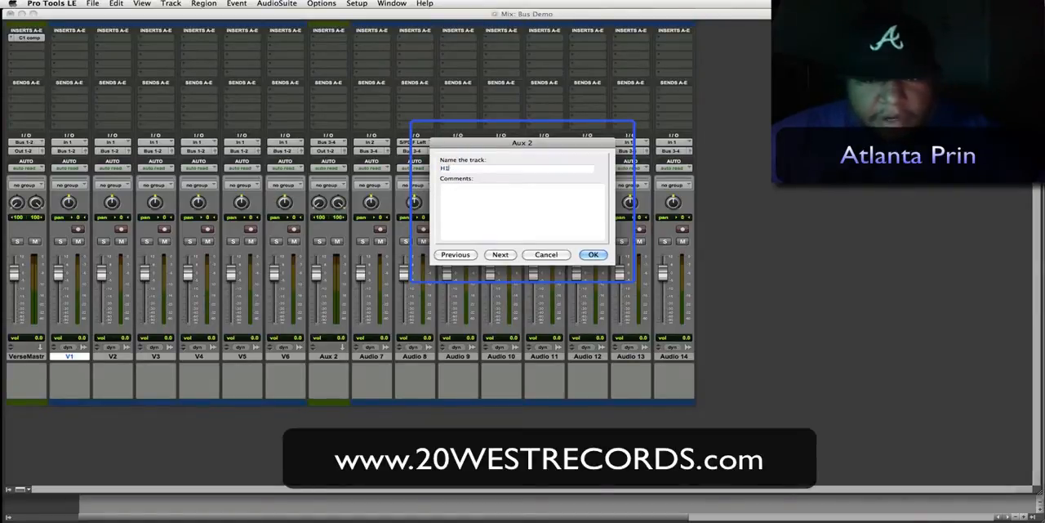
{"action": "key", "text": "super+Right"}
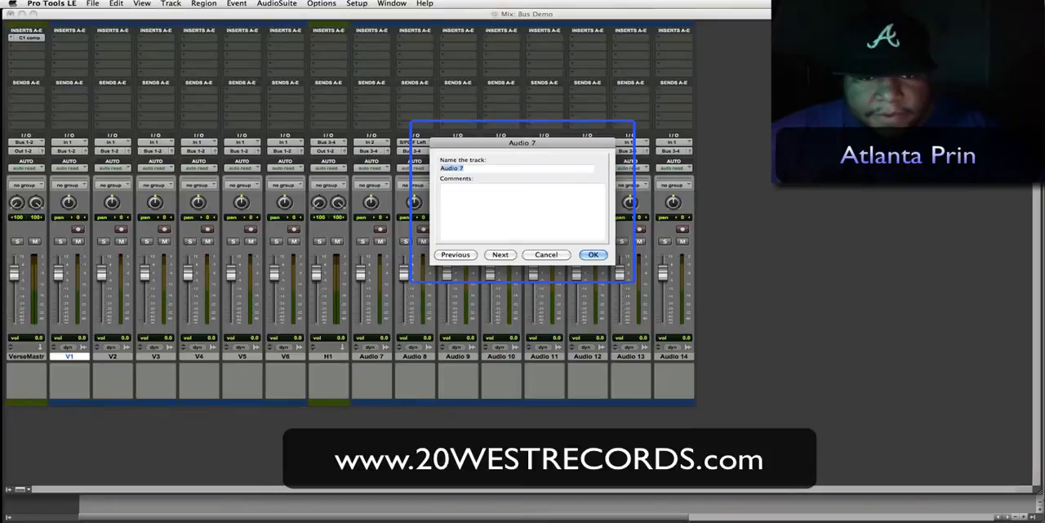
{"action": "type", "text": "H2"}
{"action": "key", "text": "BackSpace"}
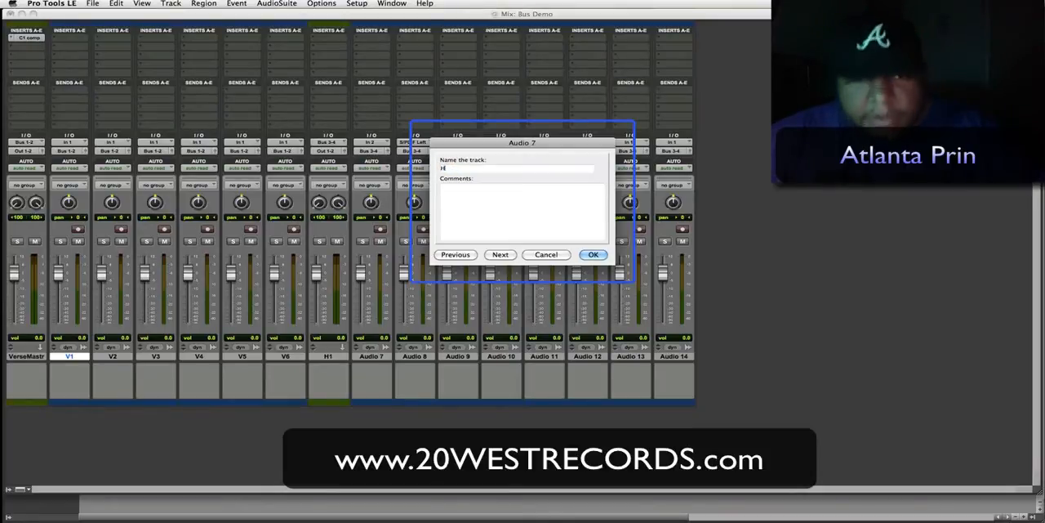
{"action": "type", "text": "2"}
{"action": "key", "text": "super+Right"}
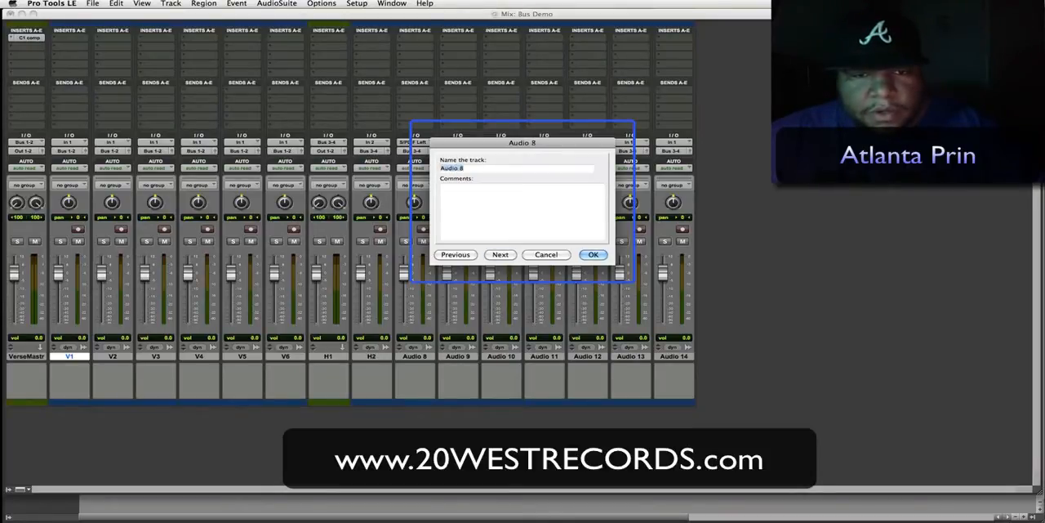
- Rename the Audio 8 track as H3 and the Audio 9 track as H4
{"action": "type", "text": "H3"}
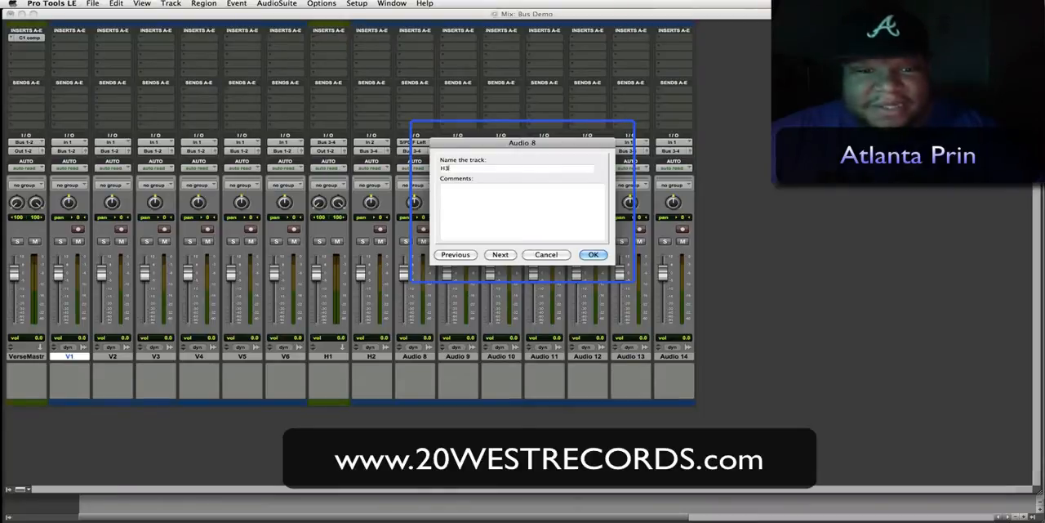
{"action": "key", "text": "super+Right"}
{"action": "type", "text": "H4"}
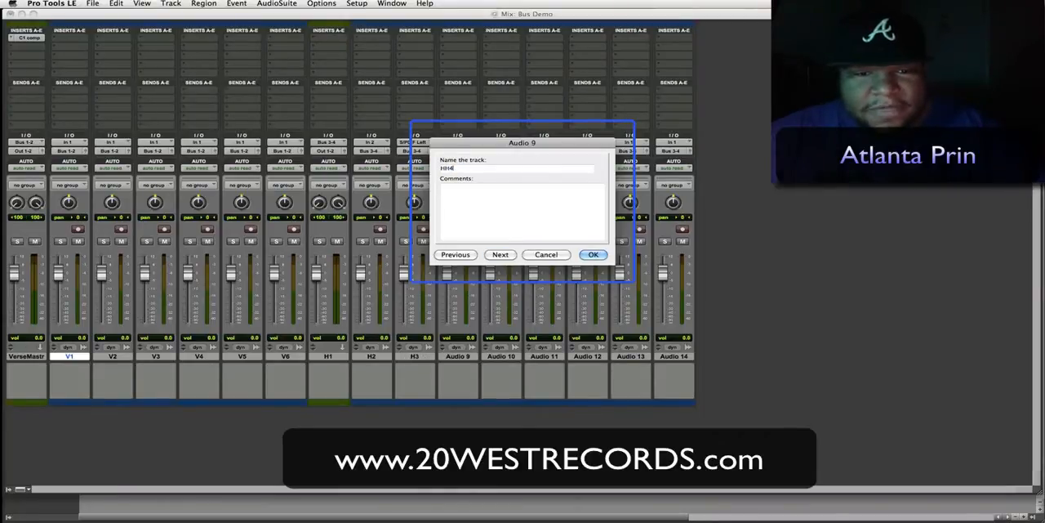
{"action": "key", "text": "BackSpace"}
{"action": "type", "text": "4"}
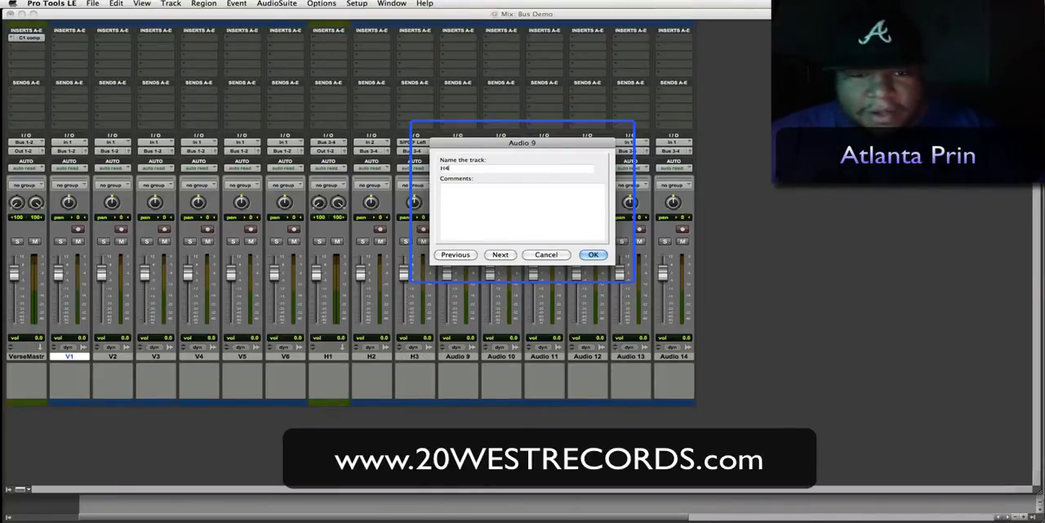
{"action": "key", "text": "super+Right"}
- Rename the Audio 10 track as H5 and the Audio 11 track as H6
{"action": "type", "text": "H5"}
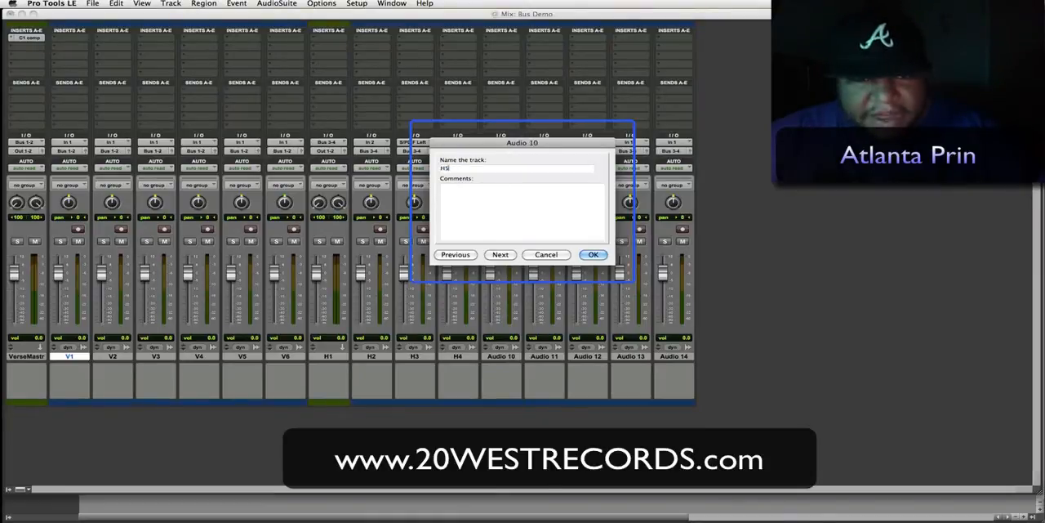
{"action": "key", "text": "super+Right"}
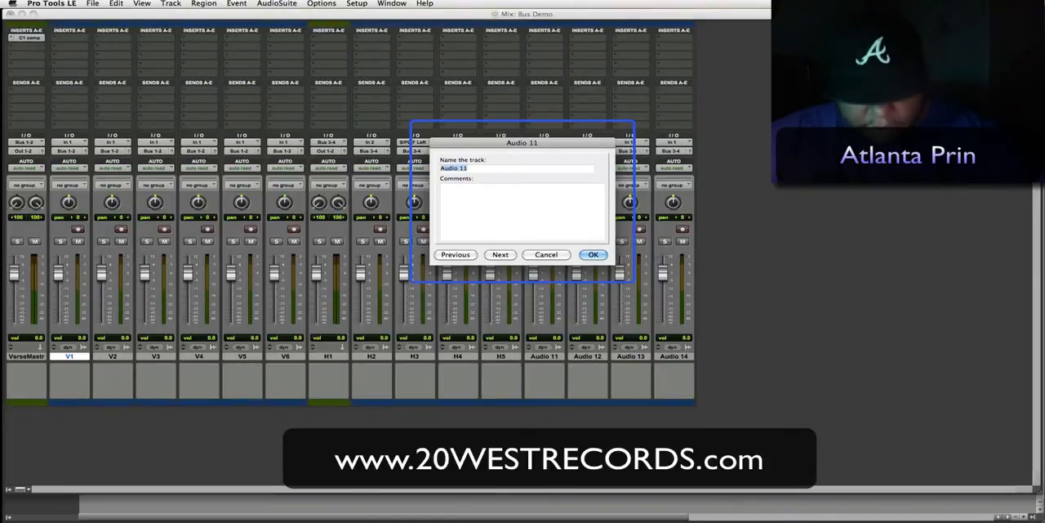
{"action": "key", "text": "super+Right"}
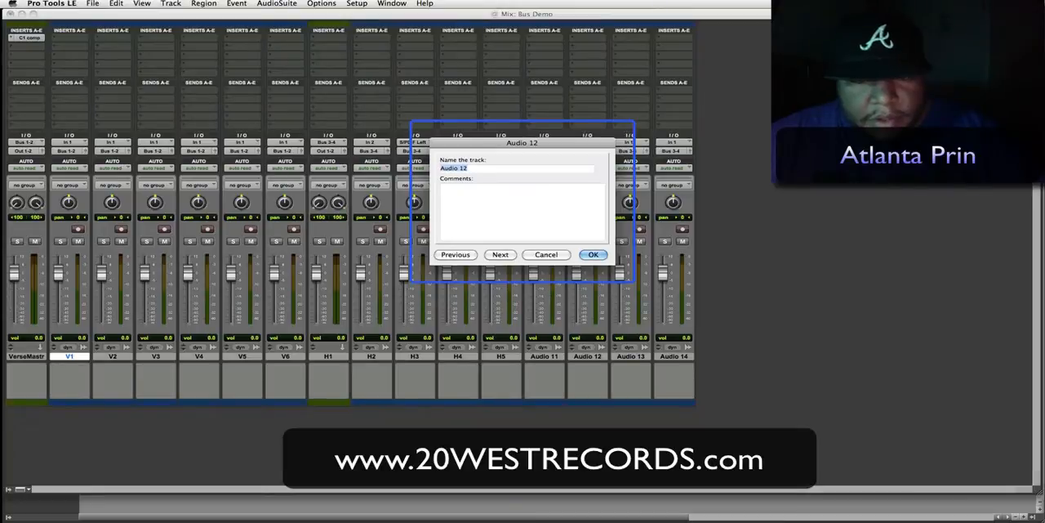
{"action": "key", "text": "super+Left"}
{"action": "key", "text": "super+Left"}
{"action": "key", "text": "super+Right"}
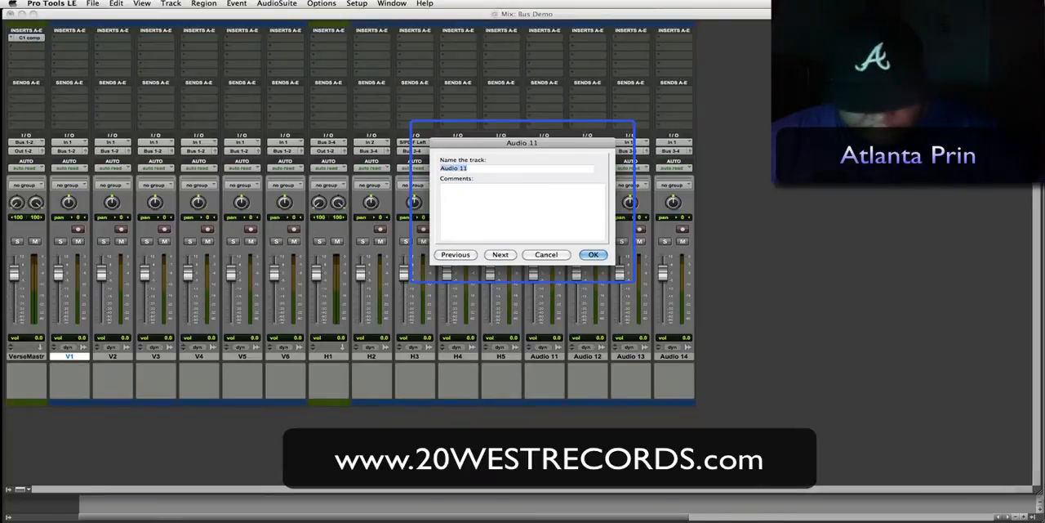
{"action": "type", "text": "H6"}
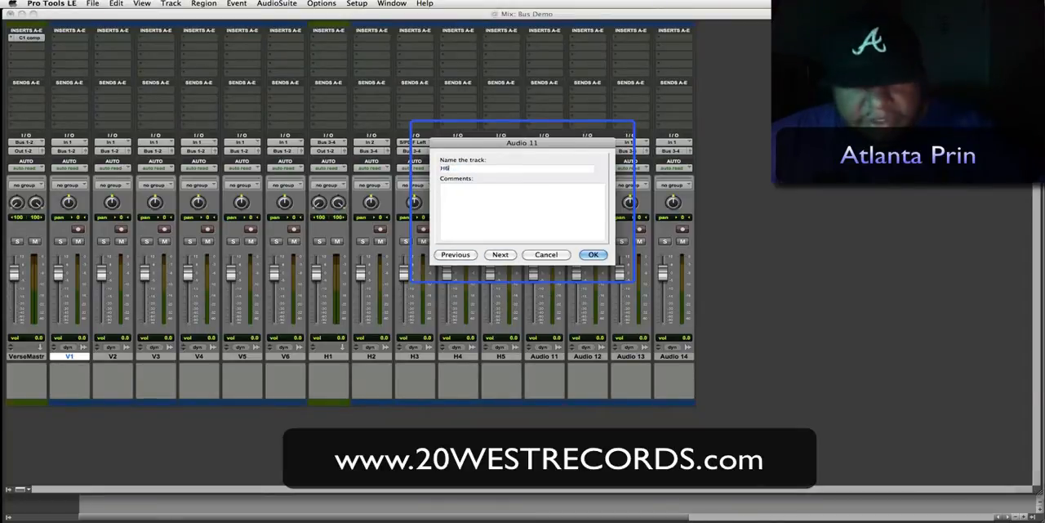
{"action": "key", "text": "super+Right"}
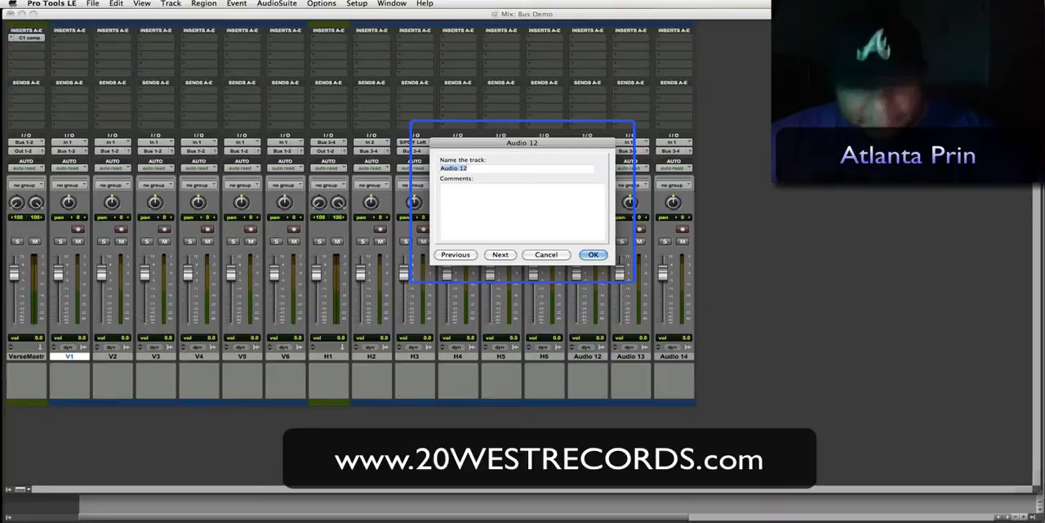
- Rename the Audio 12 track as H7 and the Audio 13 track as N8, and close the naming dialog
{"action": "type", "text": "H7"}
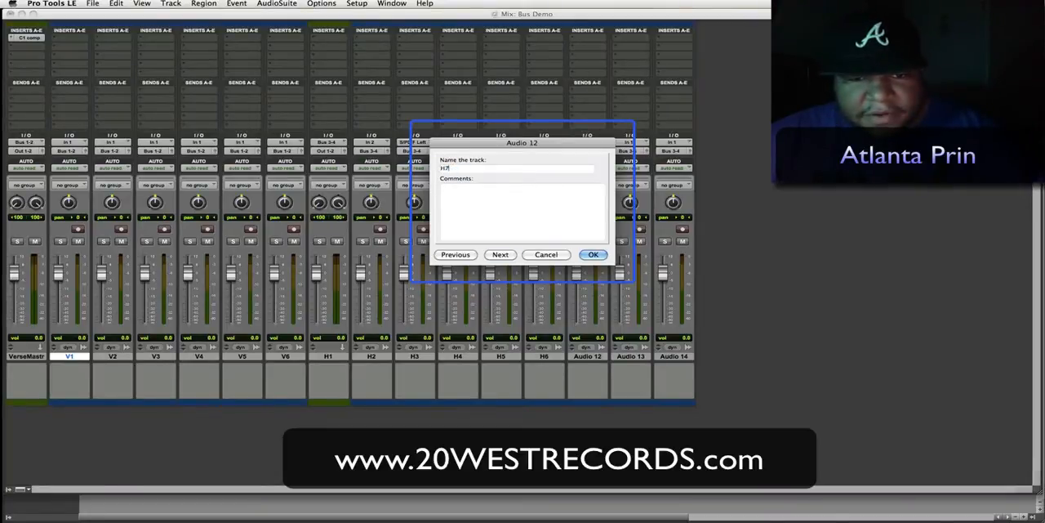
{"action": "key", "text": "super+Right"}
{"action": "type", "text": "H"}
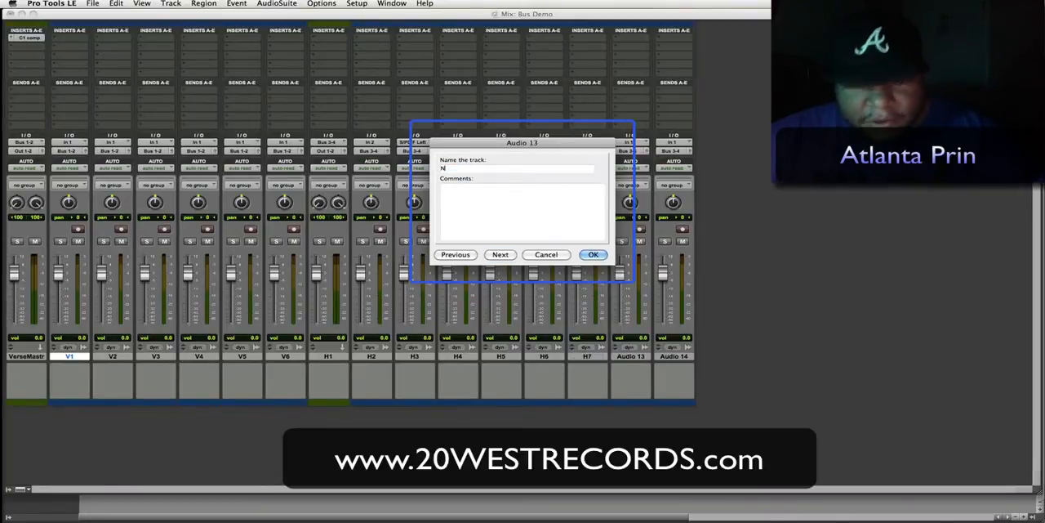
{"action": "type", "text": "8"}
{"action": "key", "text": "Return"}
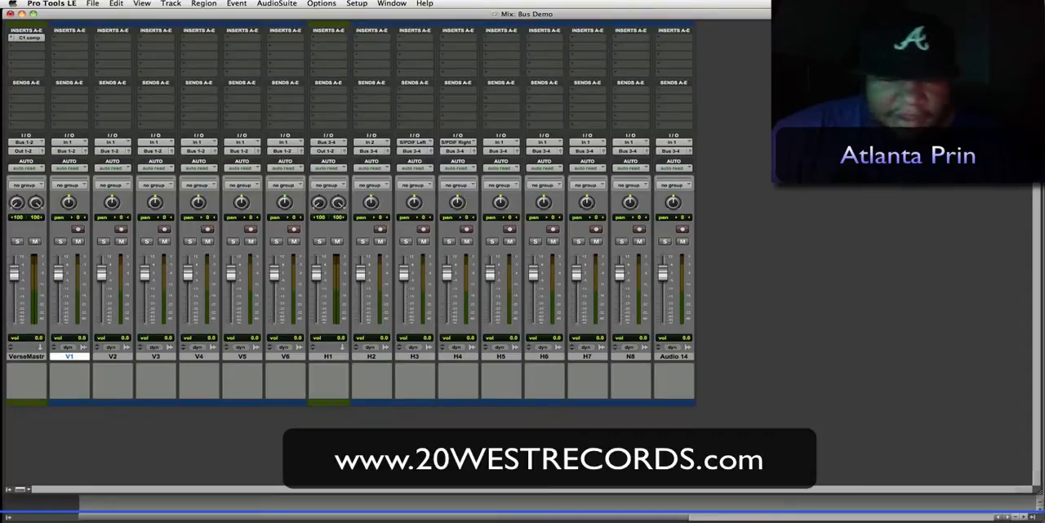
- Rename the H1 aux track fed by Bus 3-4 as HOOK MASTER
{"action": "double_click", "coordinate": [328, 356]}
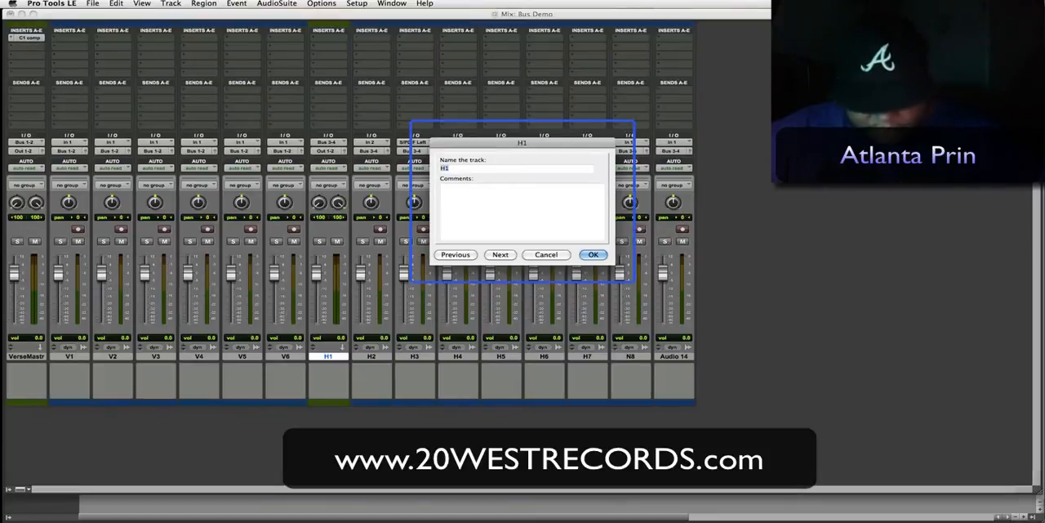
{"action": "type", "text": "HOOK MAS"}
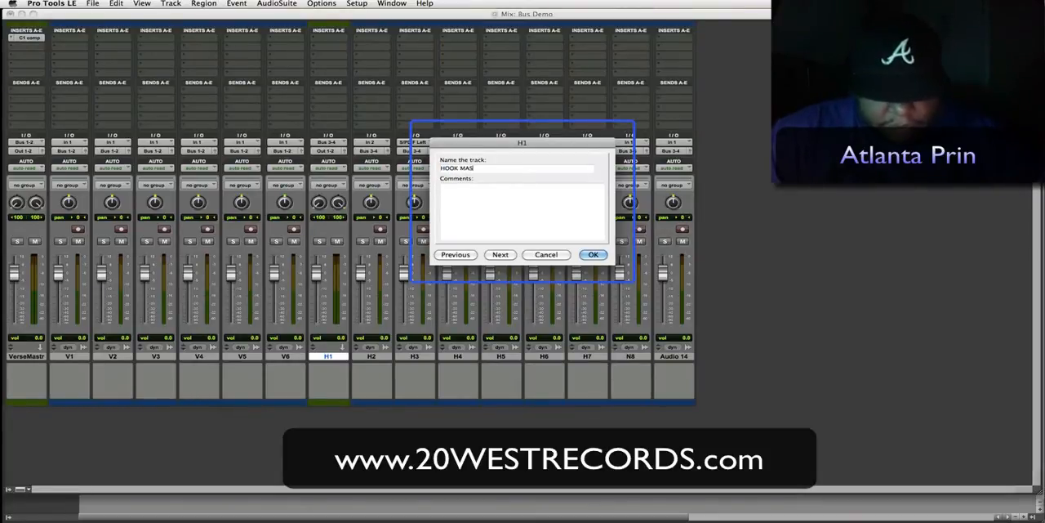
{"action": "type", "text": "TER"}
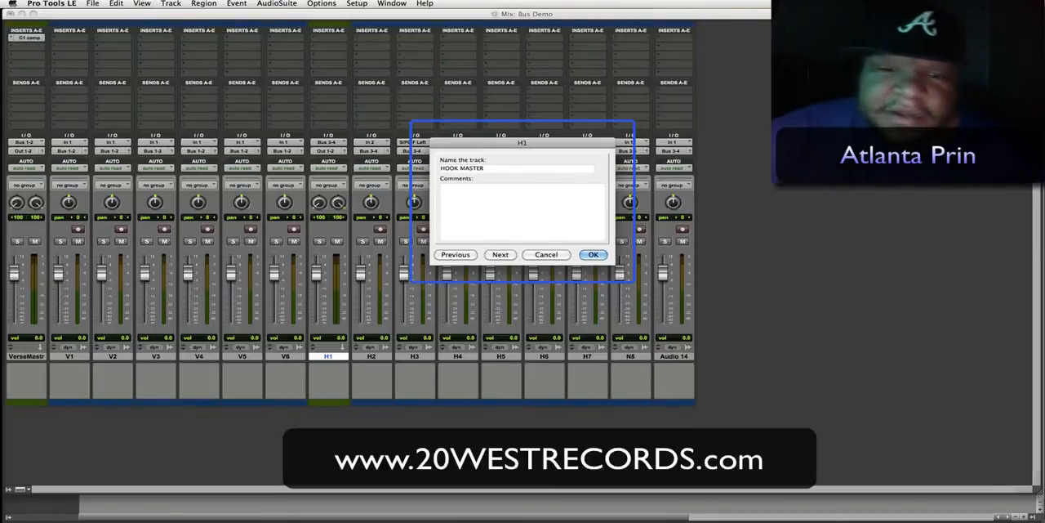
{"action": "key", "text": "Return"}
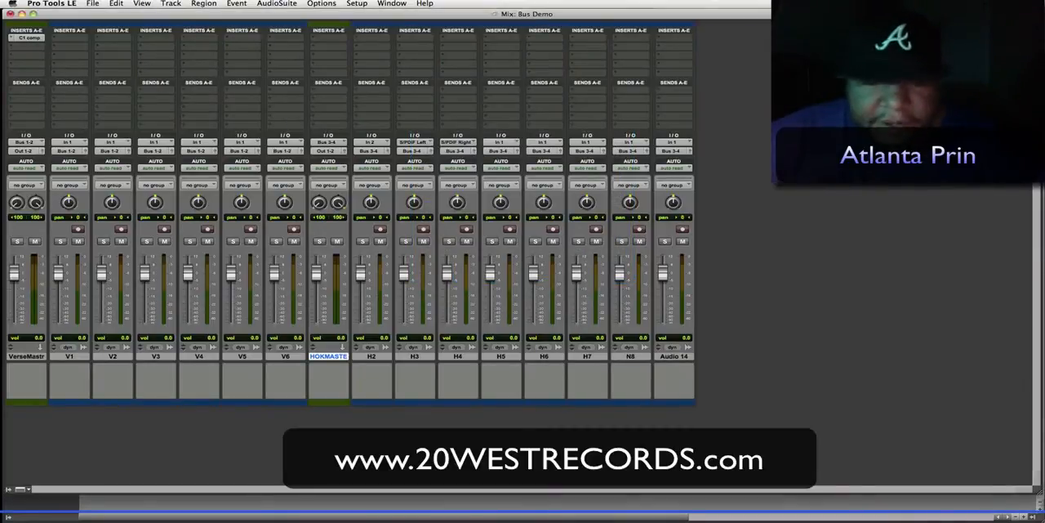
- Rename the Audio 14 track as H1 and move it directly after the HOOK MASTER track
{"action": "double_click", "coordinate": [673, 356]}
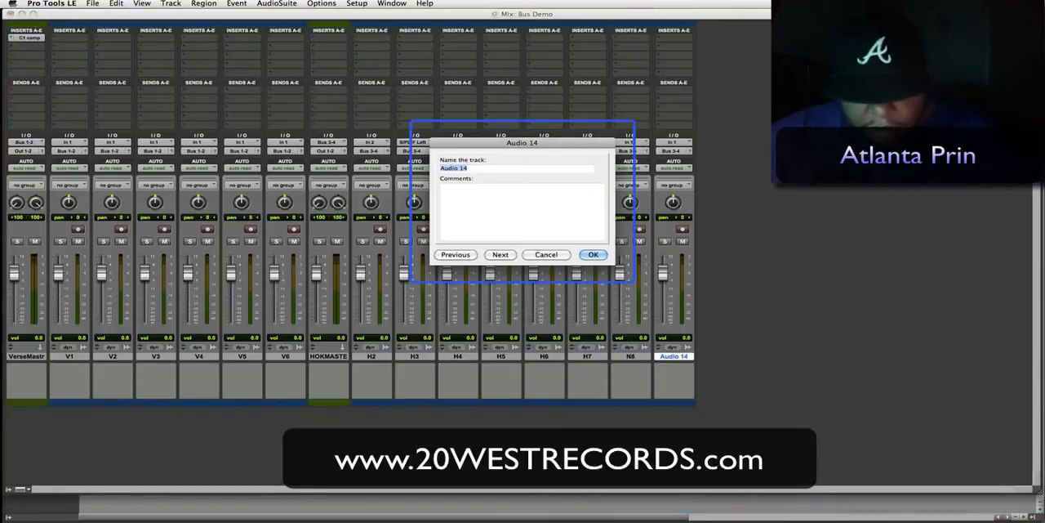
{"action": "type", "text": "H1"}
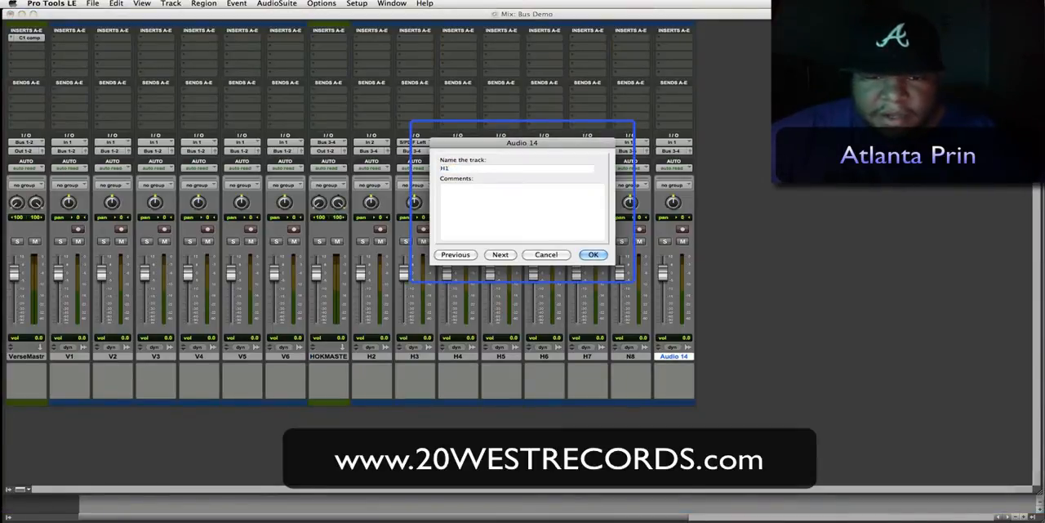
{"action": "key", "text": "Return"}
{"action": "left_click_drag", "start_coordinate": [674, 355], "coordinate": [359, 356]}
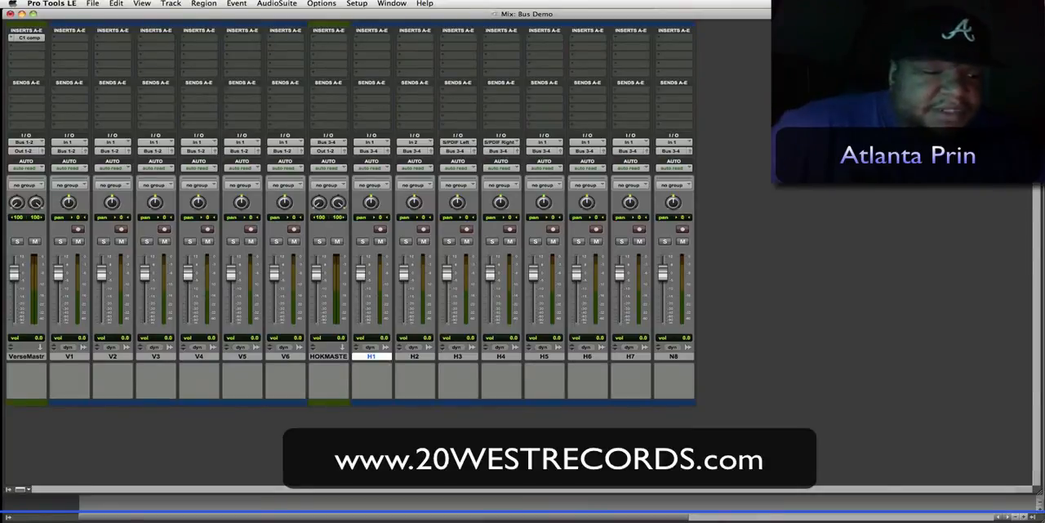
- Create an Edit and Mix group named VERSE from the Verse Master track and tracks V1 to V6
{"action": "left_click", "coordinate": [8, 489]}
{"action": "left_click", "coordinate": [81, 355]}
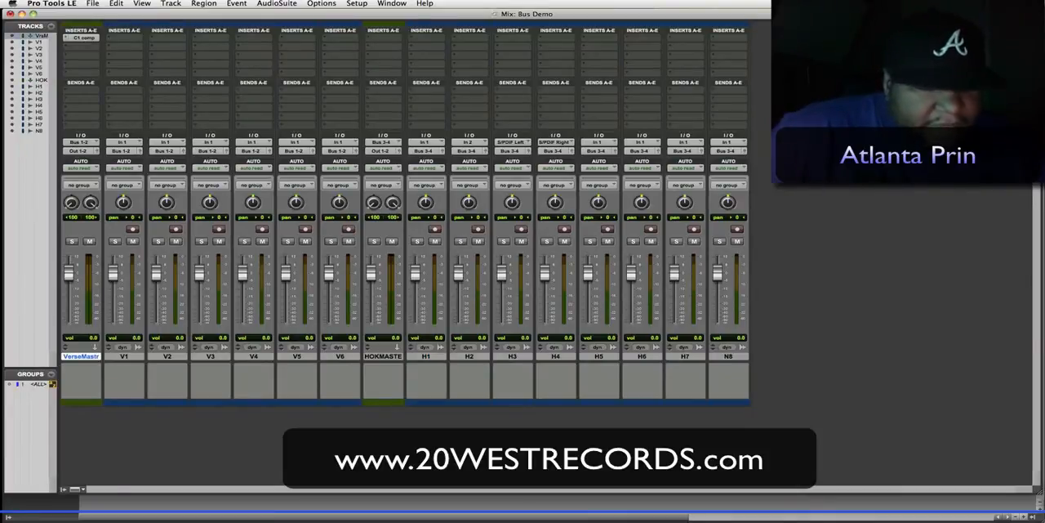
{"action": "left_click", "coordinate": [339, 356], "text": "shift"}
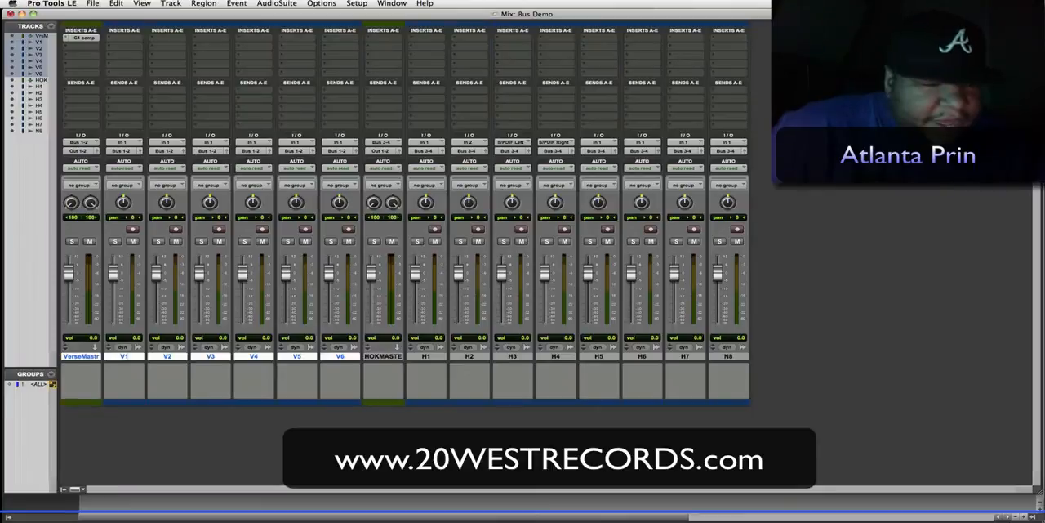
{"action": "left_click", "coordinate": [51, 374]}
{"action": "left_click", "coordinate": [80, 375]}
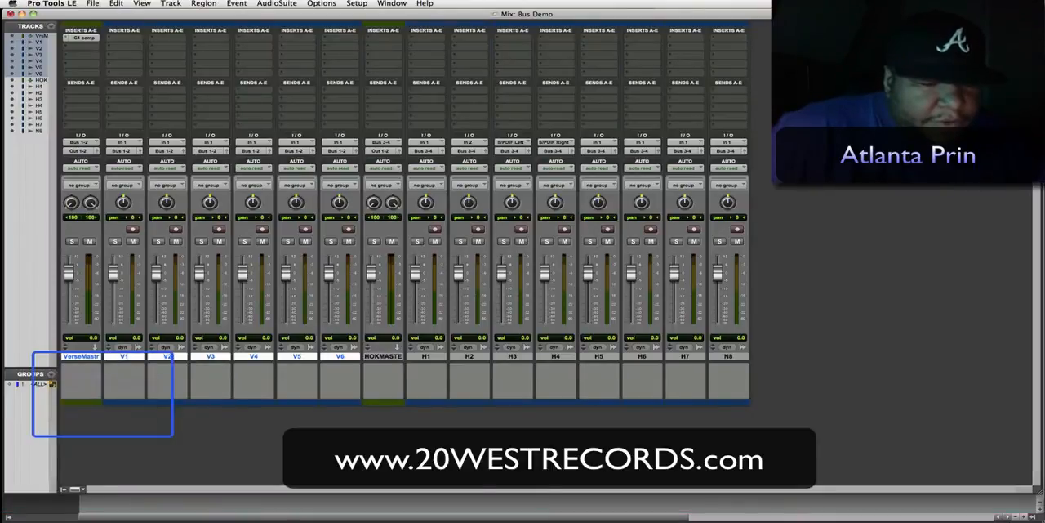
{"action": "type", "text": "VER"}
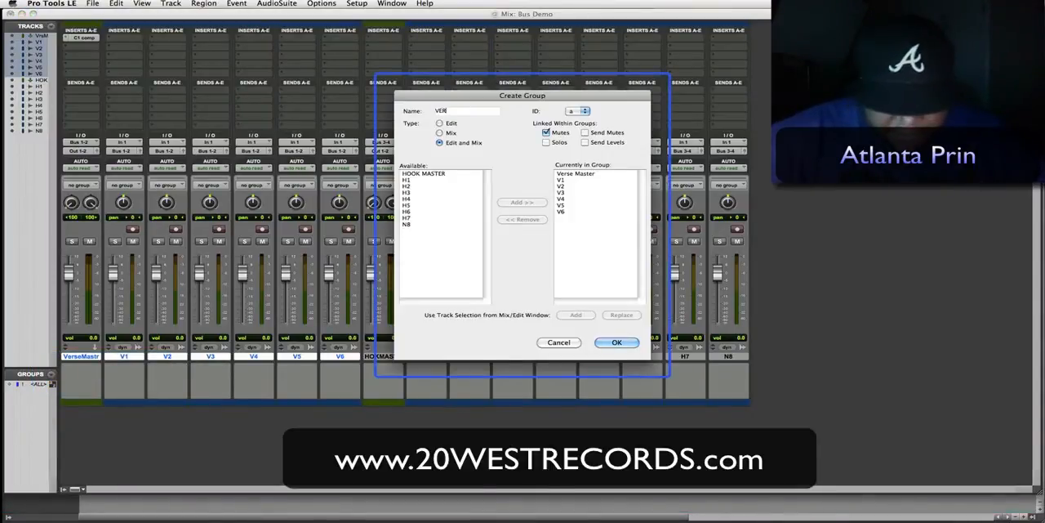
{"action": "type", "text": "SE"}
{"action": "key", "text": "Return"}
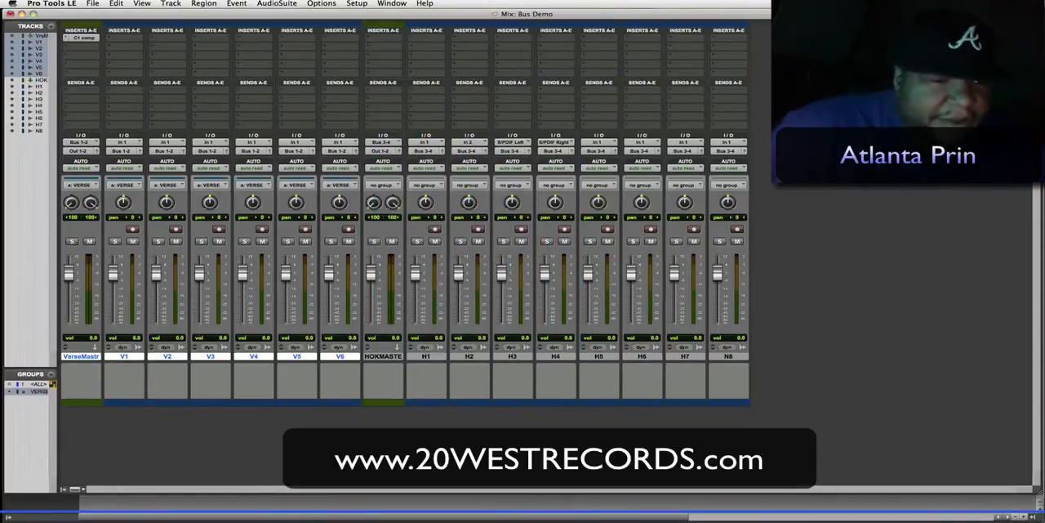
- Try the VERSE group's linked faders with the group toggled off and on, set Verse Master to -0.6 dB, and deactivate the group
{"action": "mouse_move", "coordinate": [68, 274]}
{"action": "left_mouse_down"}
{"action": "mouse_move", "coordinate": [69, 284]}
{"action": "mouse_move", "coordinate": [69, 272]}
{"action": "left_mouse_up"}
{"action": "left_click", "coordinate": [38, 392]}
{"action": "left_click", "coordinate": [23, 391]}
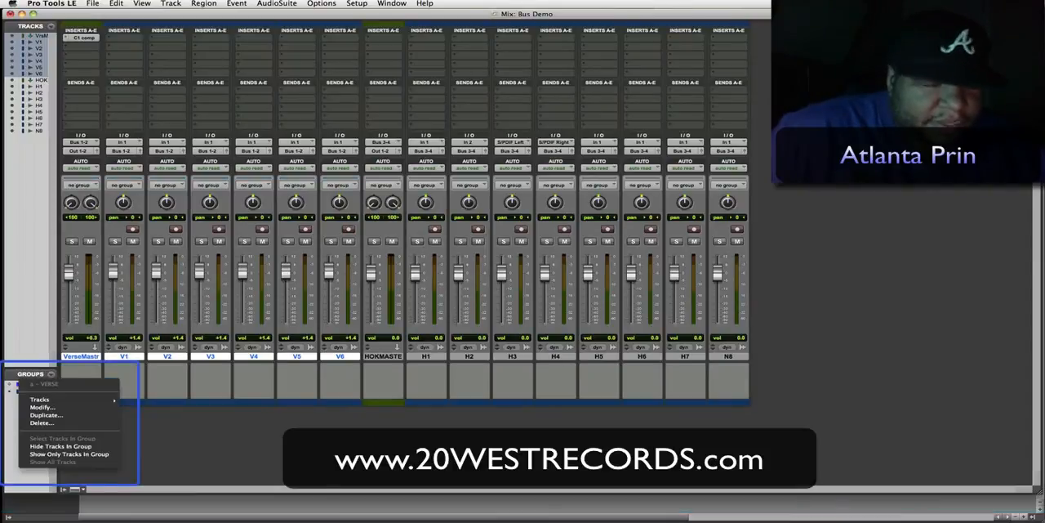
{"action": "left_click", "coordinate": [39, 391]}
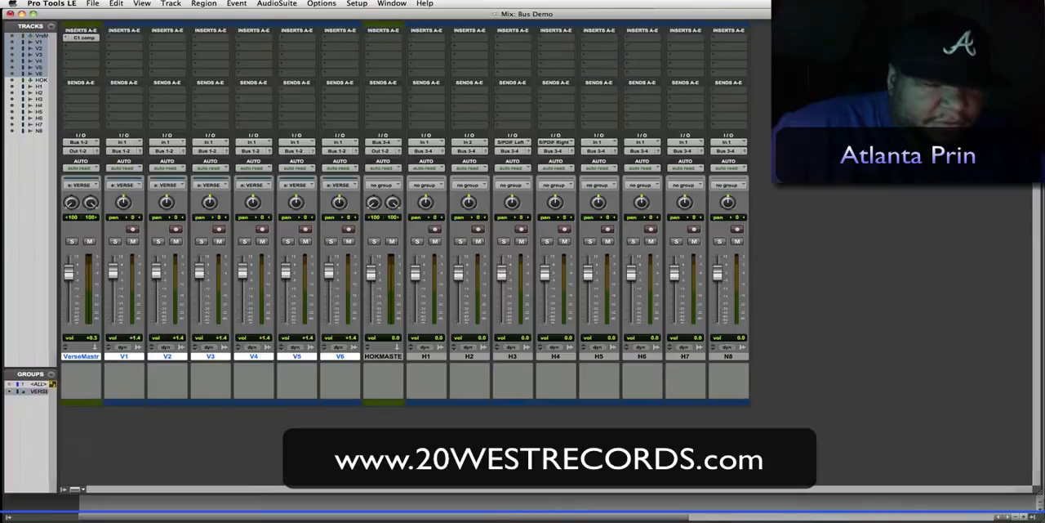
{"action": "left_click_drag", "start_coordinate": [69, 272], "coordinate": [68, 273]}
{"action": "left_click", "coordinate": [38, 391]}
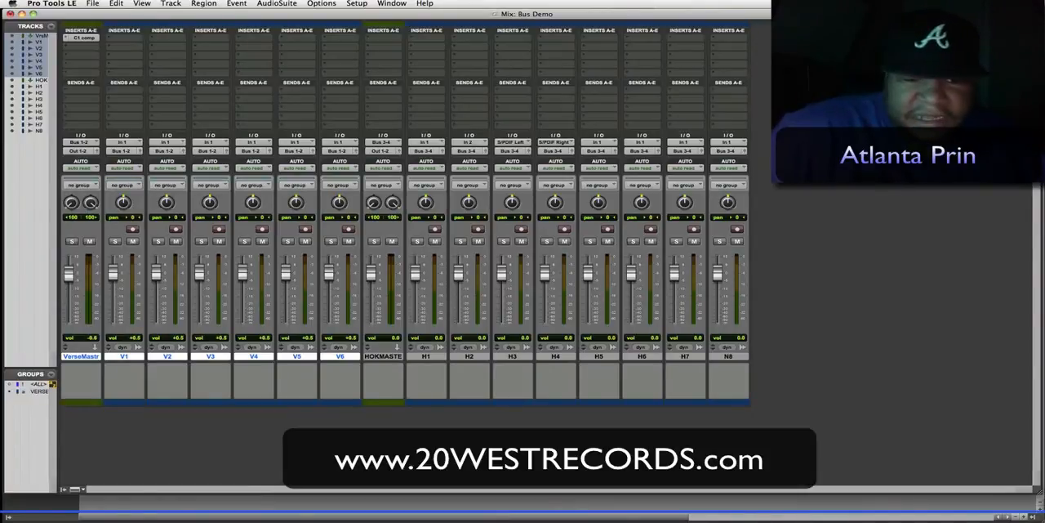
- Create an Edit and Mix group named HOOK from the HOOK MASTER track and tracks H1 to N8
{"action": "left_click", "coordinate": [383, 356]}
{"action": "left_click", "coordinate": [727, 355], "text": "shift"}
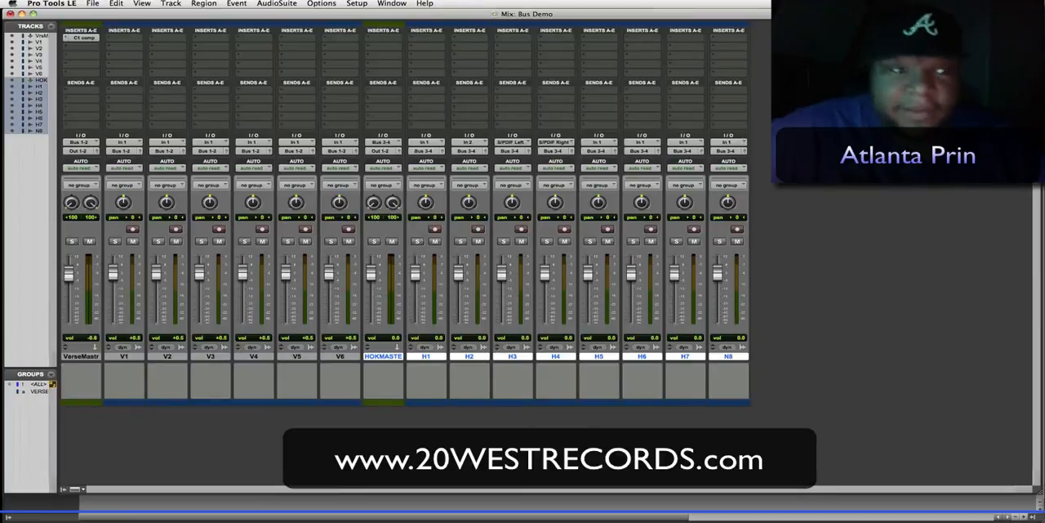
{"action": "left_click", "coordinate": [30, 373]}
{"action": "left_click", "coordinate": [43, 371]}
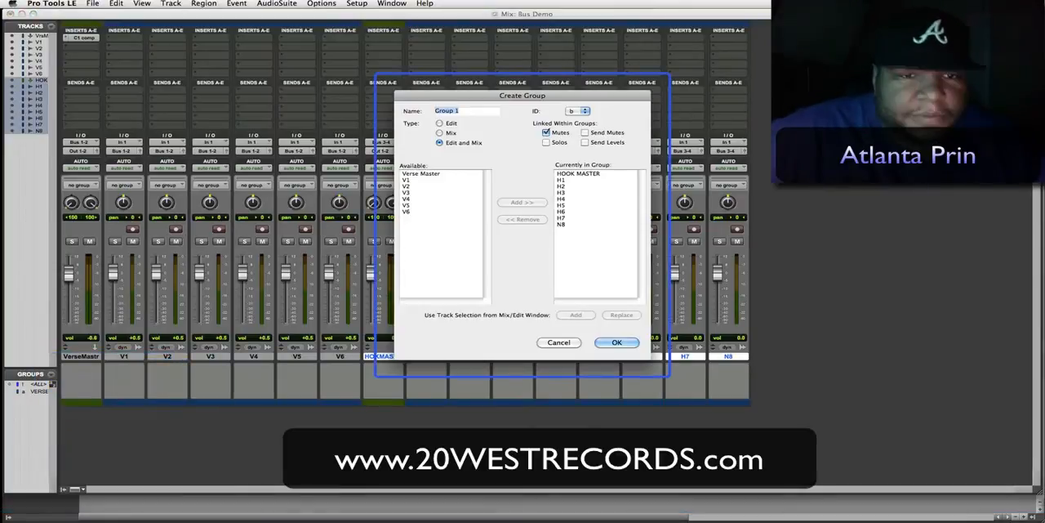
{"action": "type", "text": "HO"}
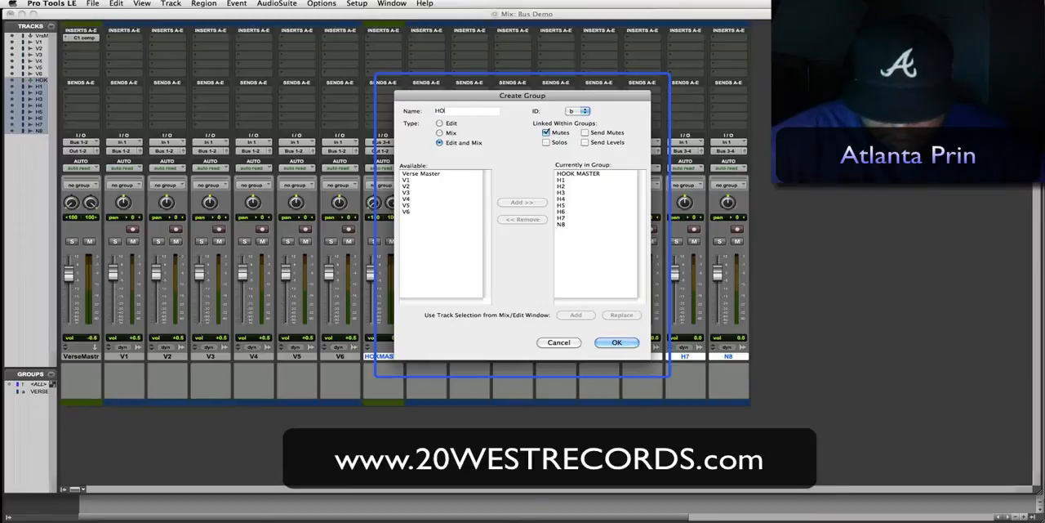
{"action": "type", "text": "OK"}
{"action": "key", "text": "Return"}
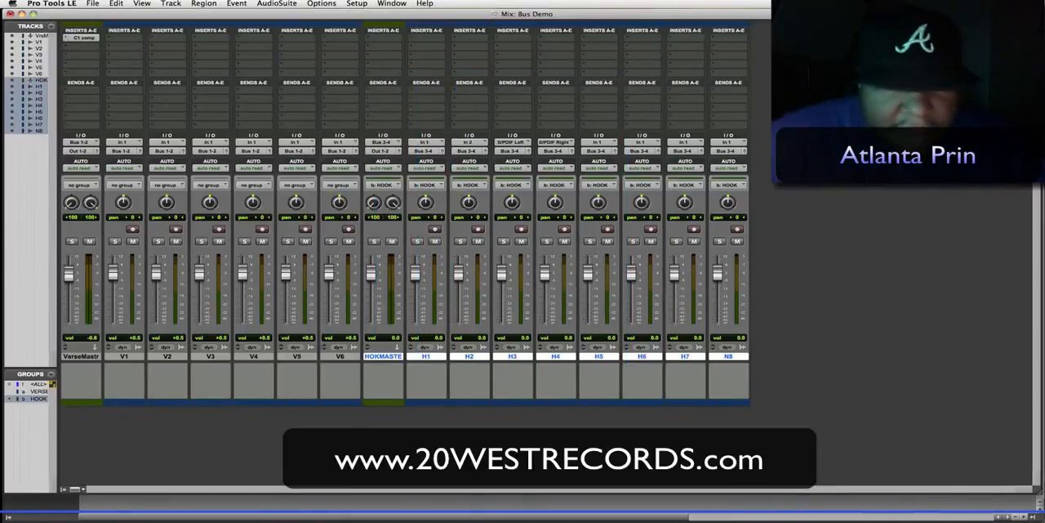
- Lower the HOOK group's linked faders to -4.3 dB, and stagger the H1 to N8 faders at different levels with the group deactivated
{"action": "left_click_drag", "start_coordinate": [370, 273], "coordinate": [370, 282]}
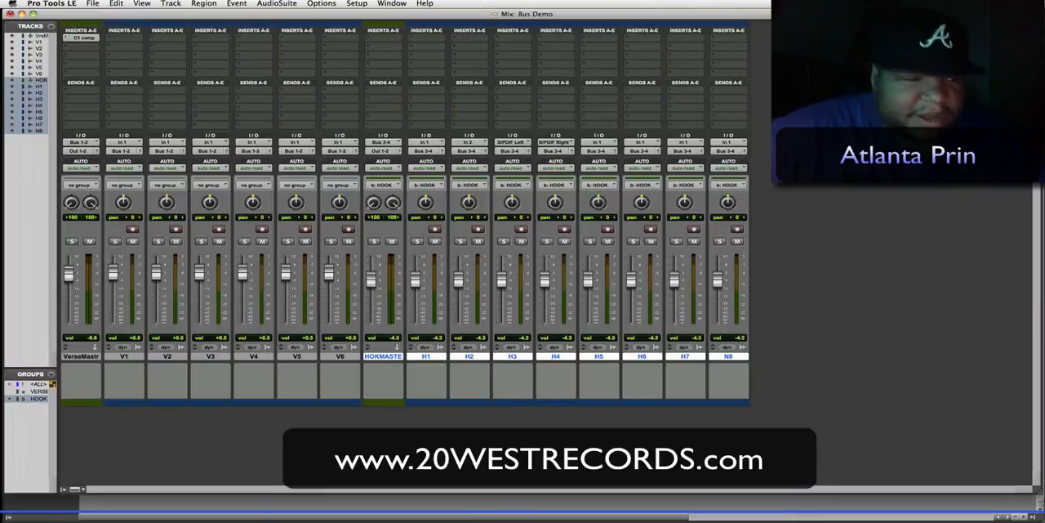
{"action": "key", "text": "b"}
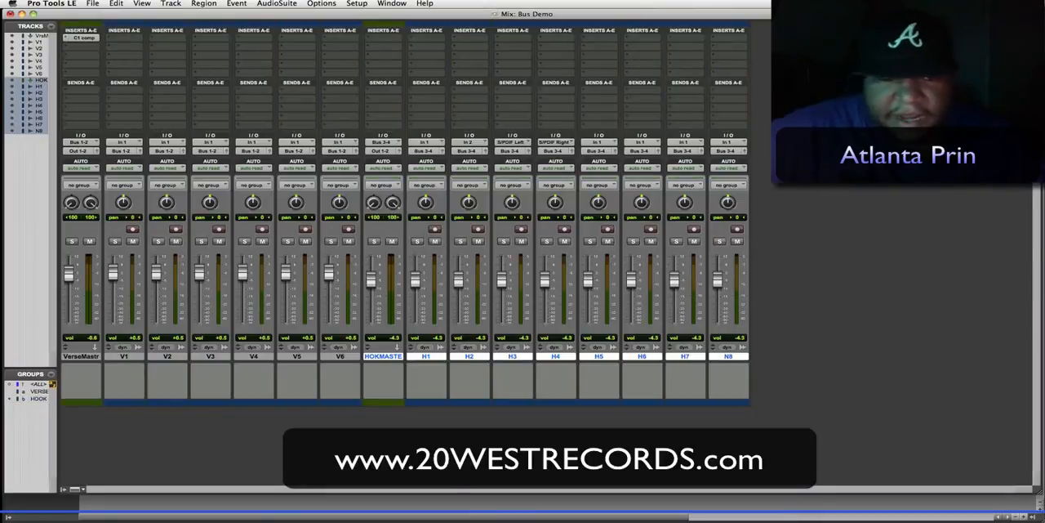
{"action": "left_click_drag", "start_coordinate": [415, 280], "coordinate": [718, 291]}
- Reactivate the HOOK group and move its linked faders together, setting HOOK MASTER to -4.9 dB
{"action": "key", "text": "b"}
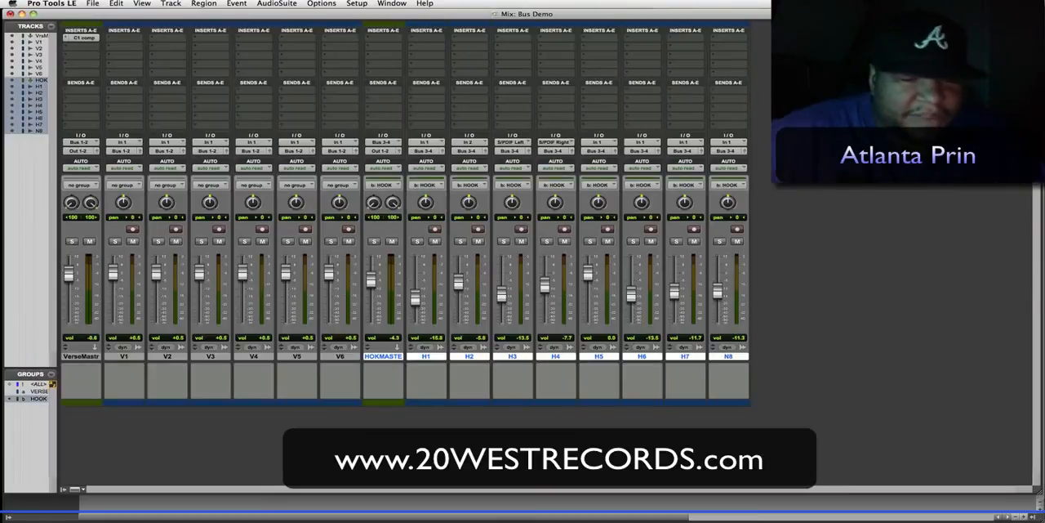
{"action": "mouse_move", "coordinate": [370, 280]}
{"action": "left_mouse_down"}
{"action": "mouse_move", "coordinate": [371, 321]}
{"action": "mouse_move", "coordinate": [371, 255]}
{"action": "mouse_move", "coordinate": [371, 282]}
{"action": "left_mouse_up"}
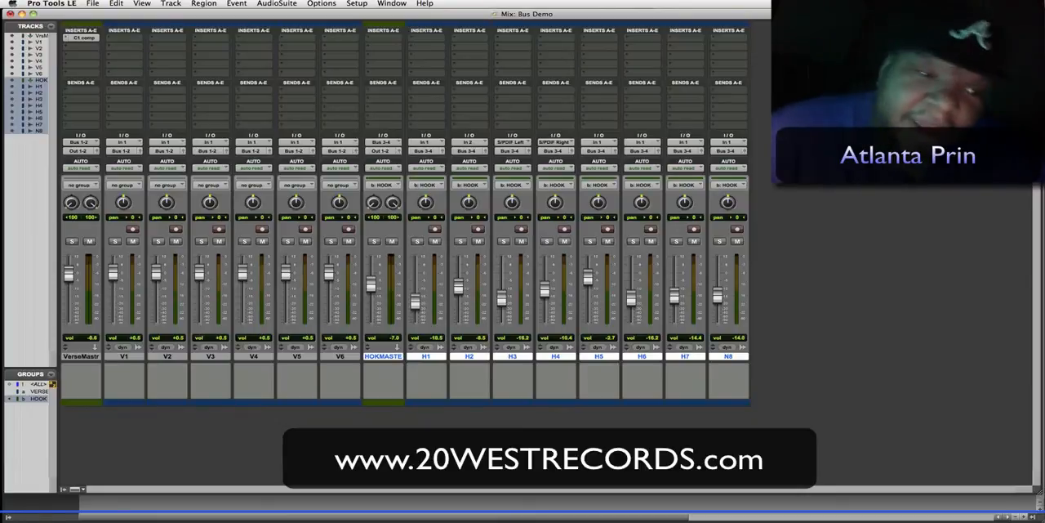
{"action": "left_click_drag", "start_coordinate": [371, 282], "coordinate": [371, 279]}
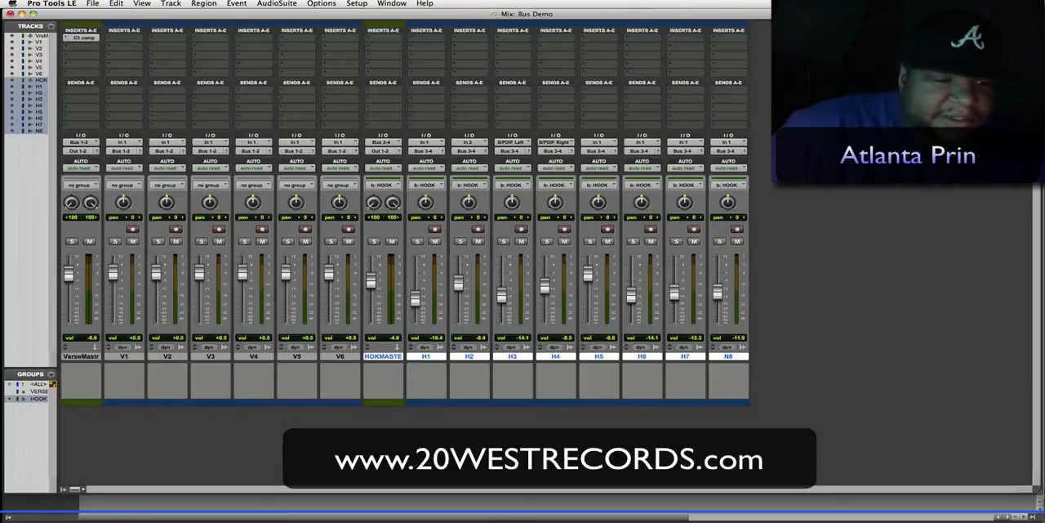
- Hide and reshow the tracks and groups lists, and deactivate the HOOK group
{"action": "left_click", "coordinate": [63, 489]}
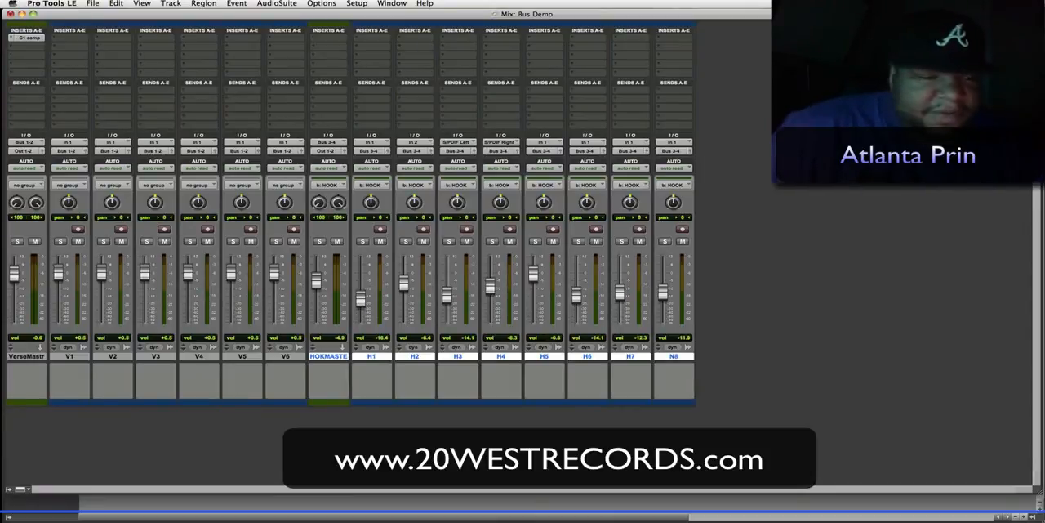
{"action": "left_click", "coordinate": [9, 488]}
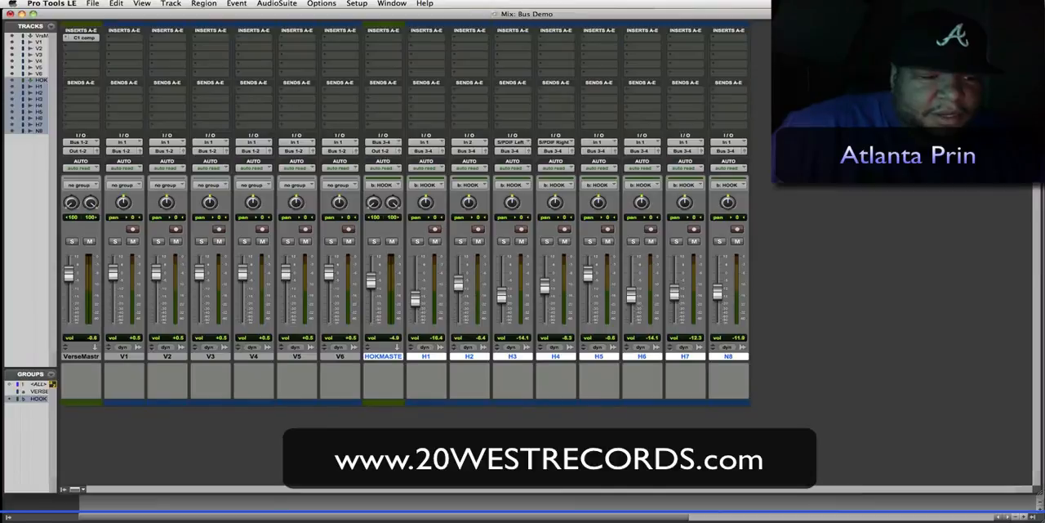
{"action": "left_click", "coordinate": [37, 398]}
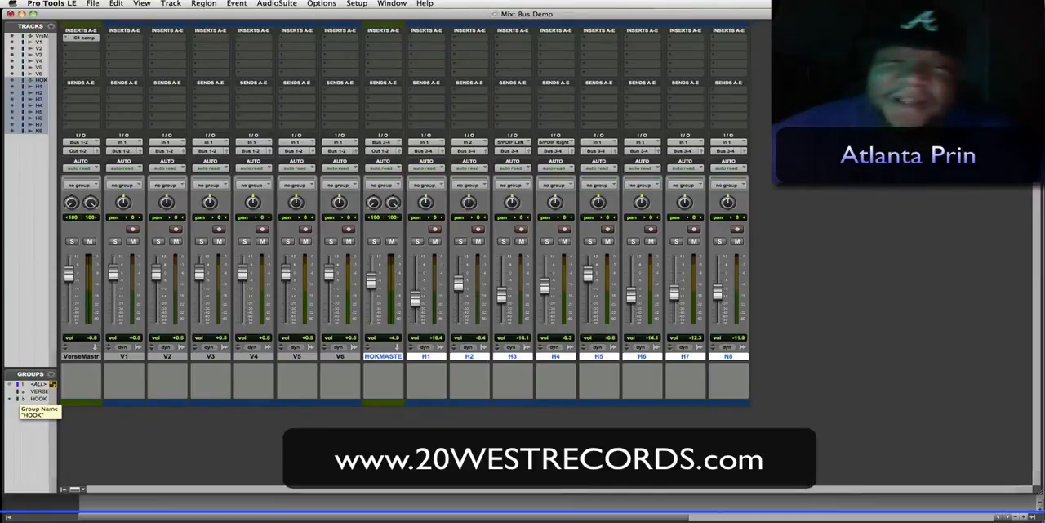